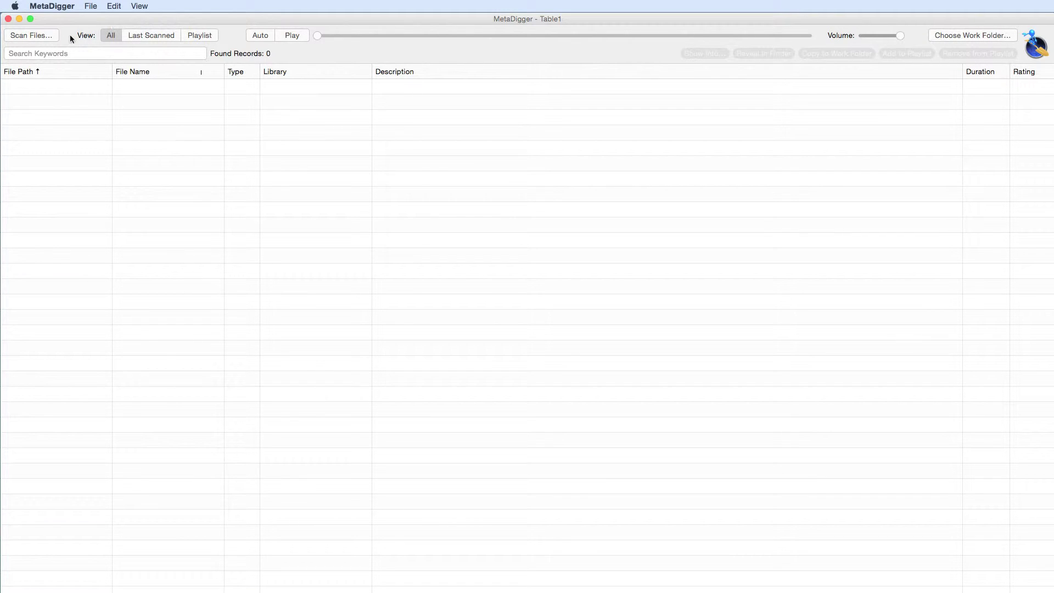
# Scan the 23 files in the Sound Effects folder, loading 7546 wav sound-effect records.
pyautogui.click(47, 37)
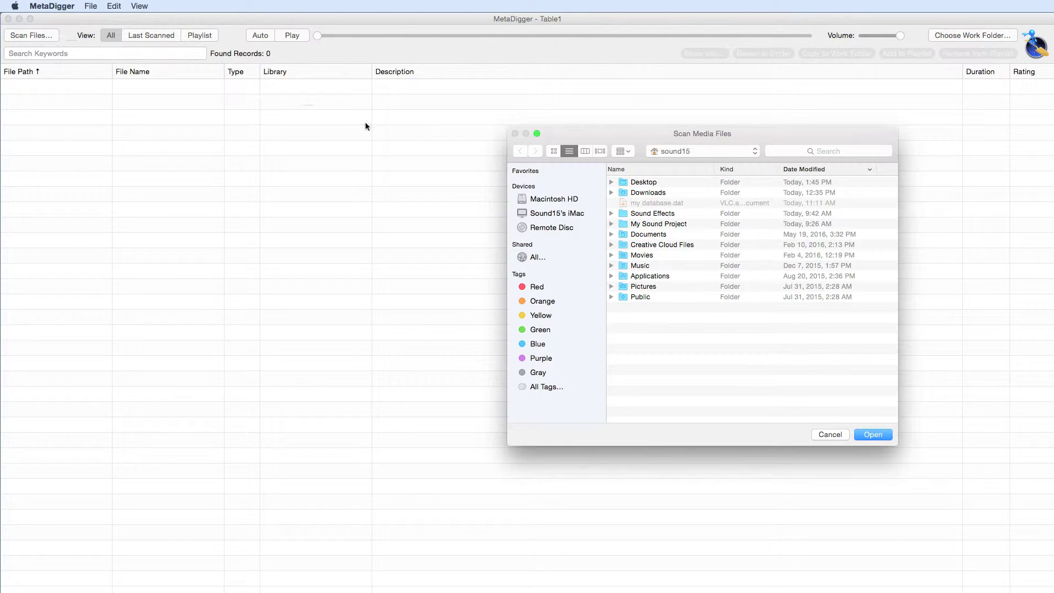
pyautogui.click(677, 214)
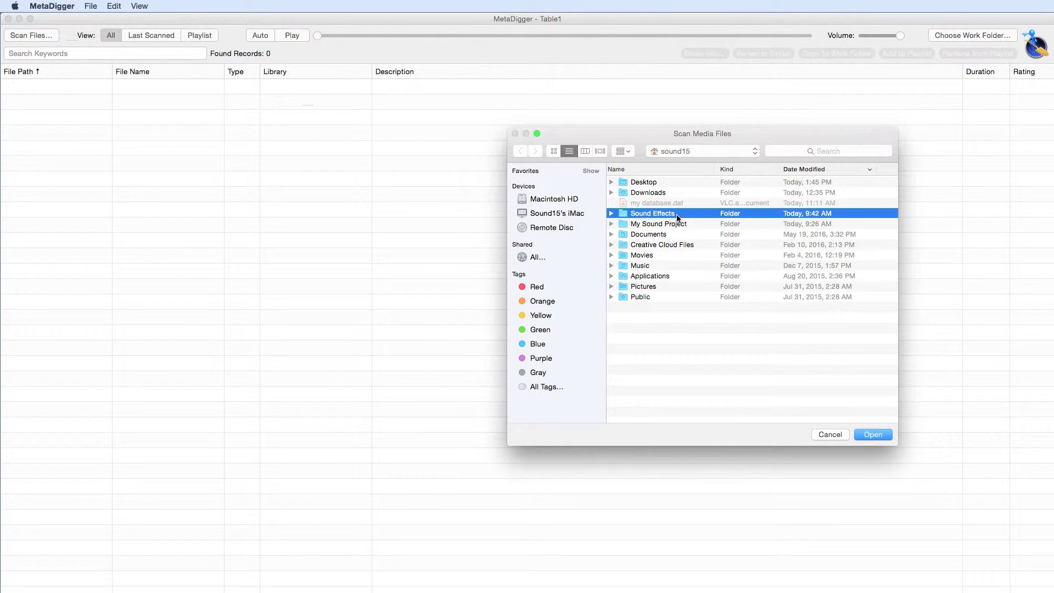
pyautogui.click(864, 436)
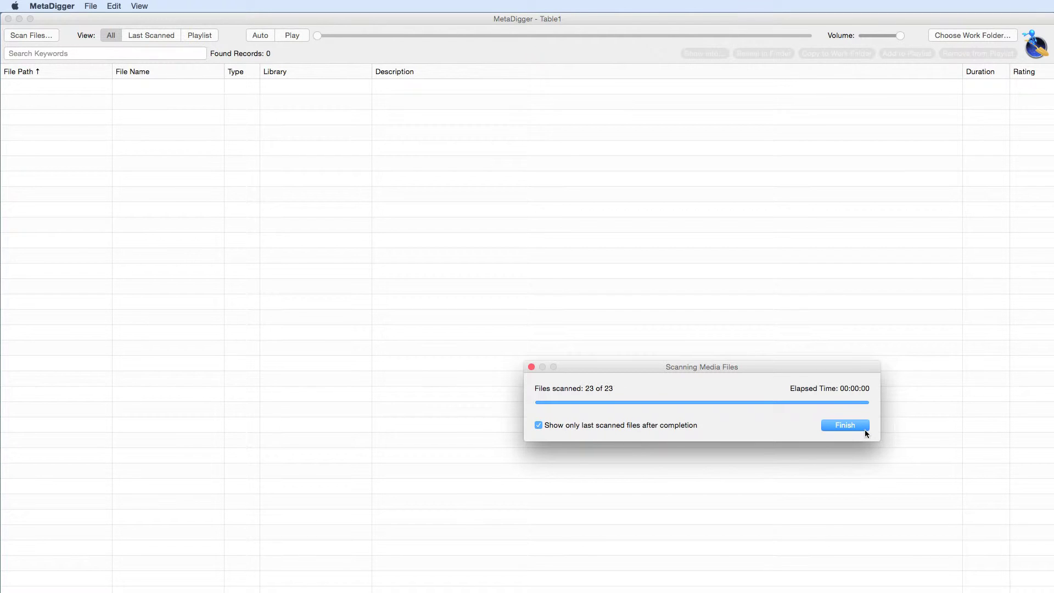
pyautogui.click(864, 429)
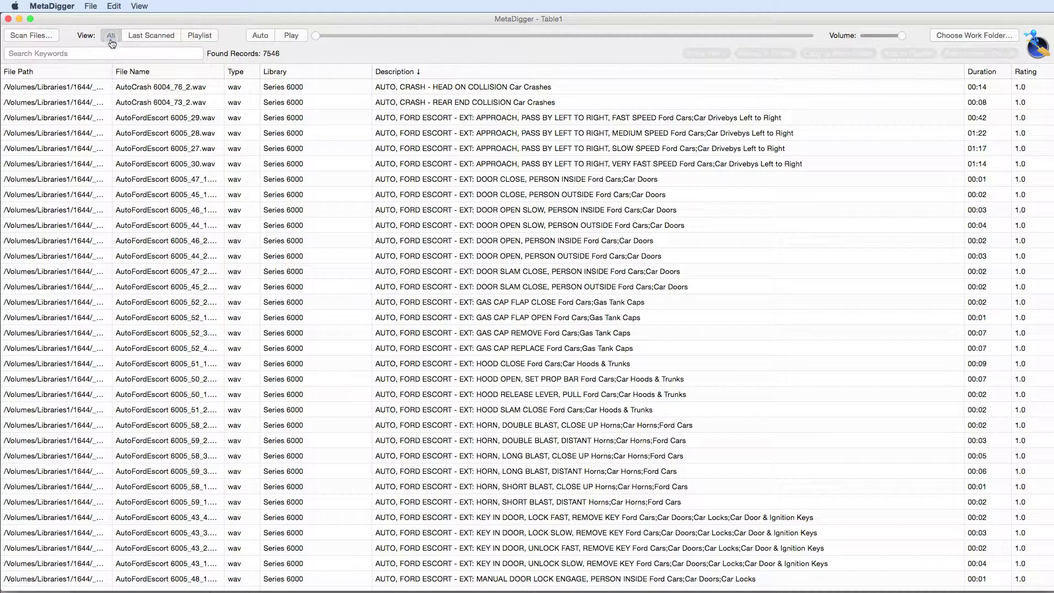
pyautogui.click(131, 41)
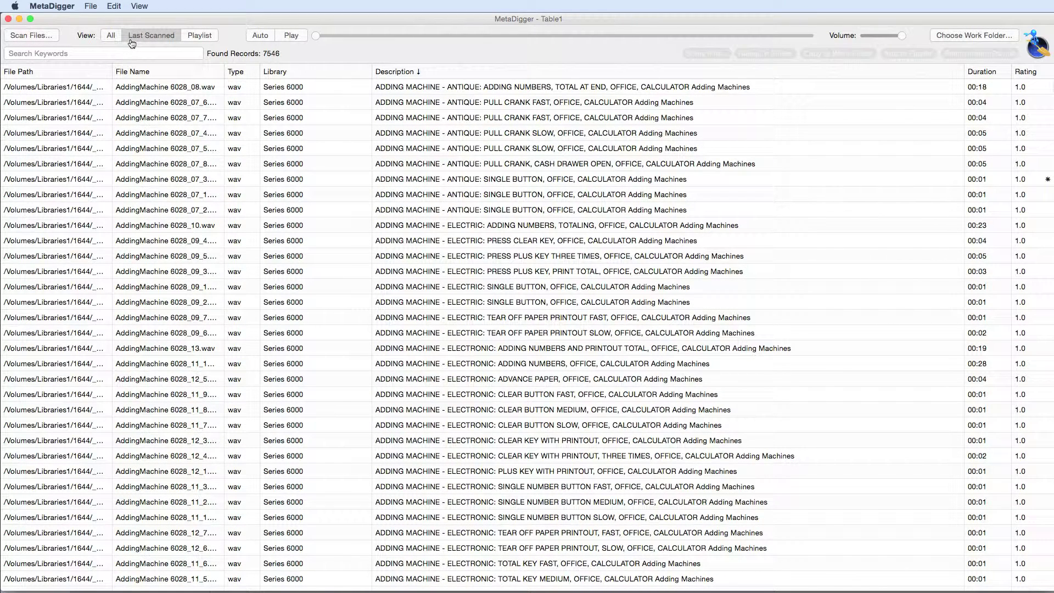
pyautogui.click(193, 43)
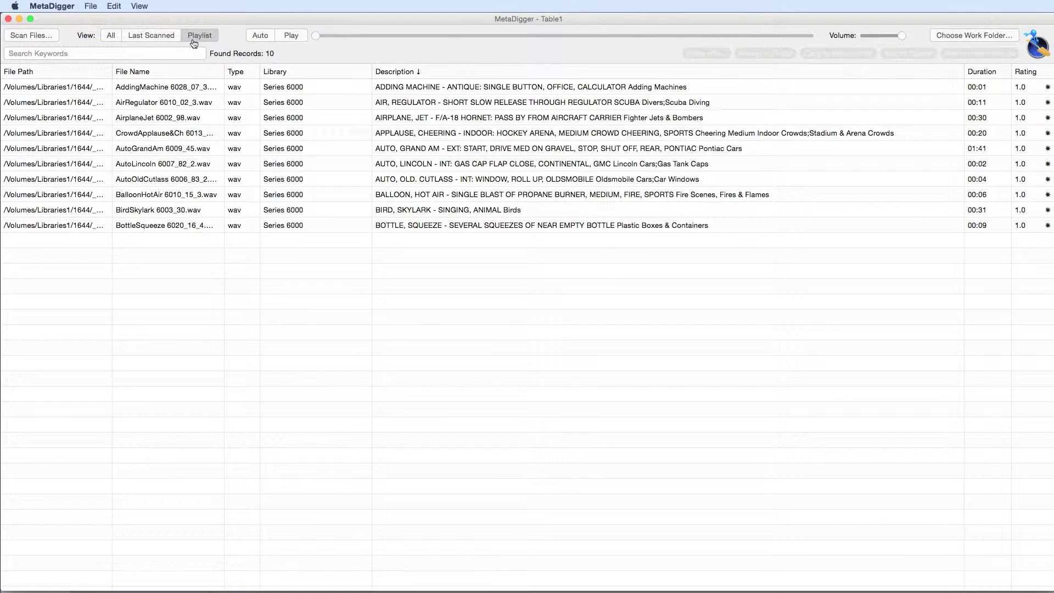
pyautogui.click(110, 42)
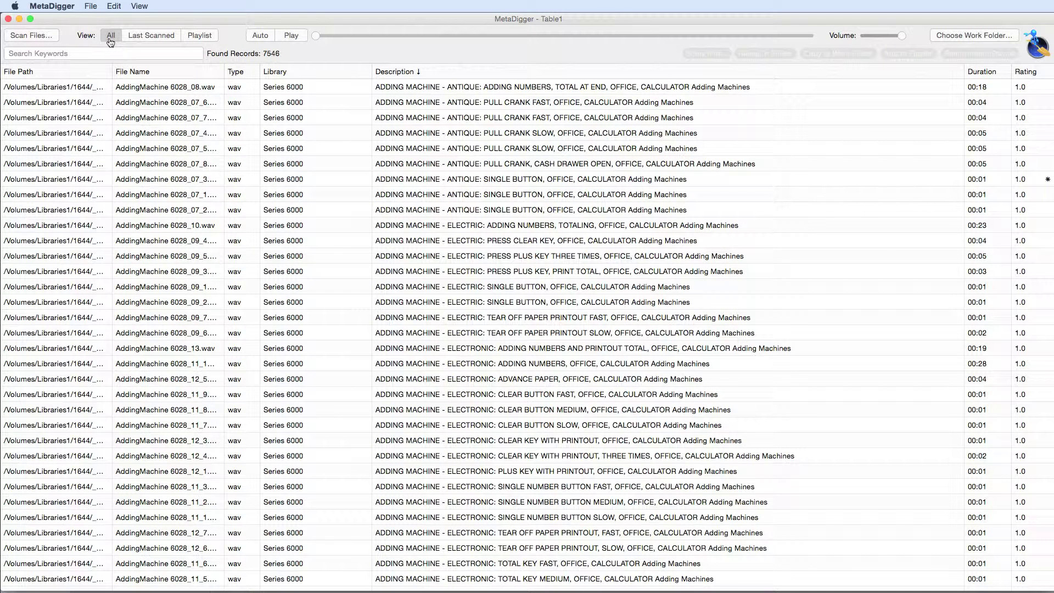
pyautogui.click(138, 6)
pyautogui.moveTo(133, 21)
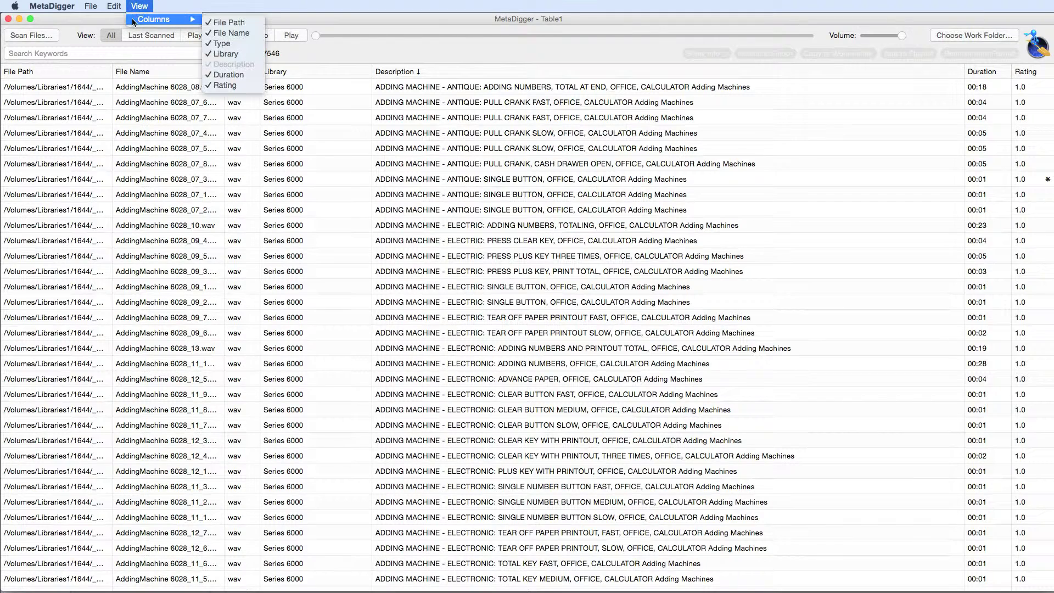
pyautogui.click(138, 6)
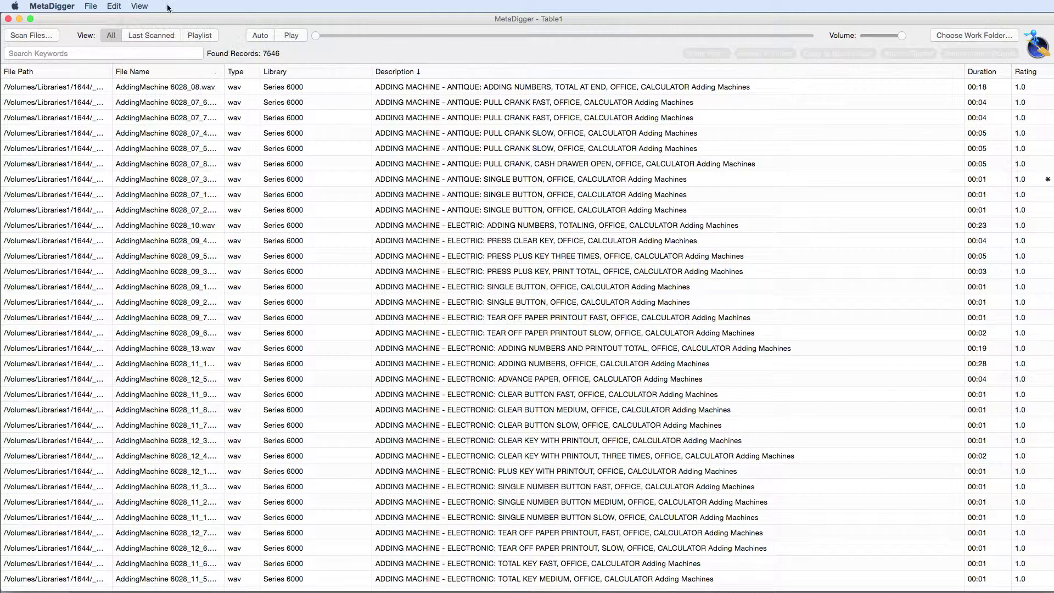
pyautogui.moveTo(245, 76)
pyautogui.mouseDown()
pyautogui.moveTo(379, 77)
pyautogui.moveTo(247, 71)
pyautogui.mouseUp()
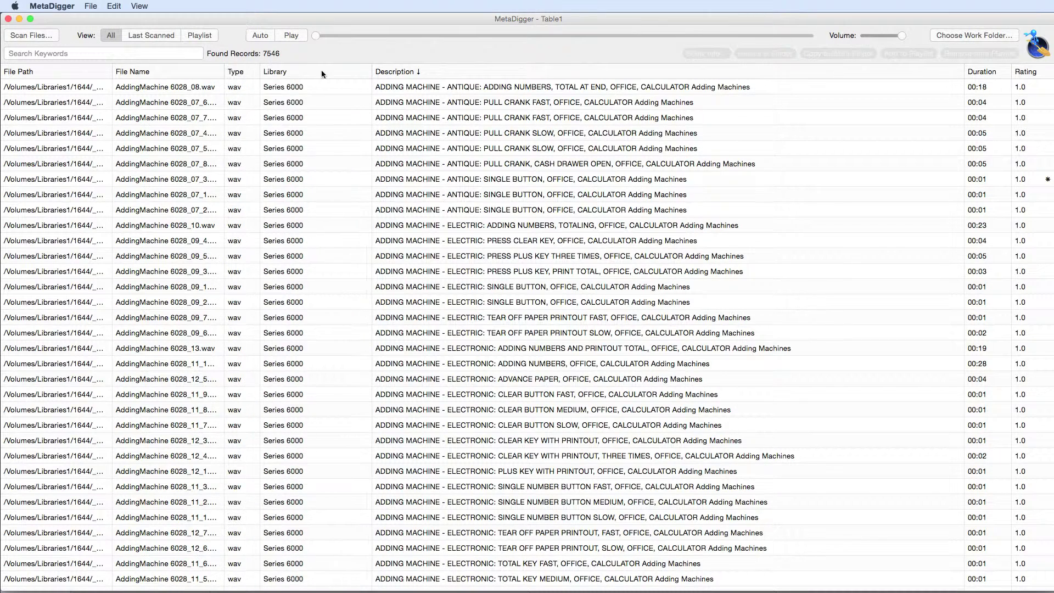
pyautogui.click(193, 72)
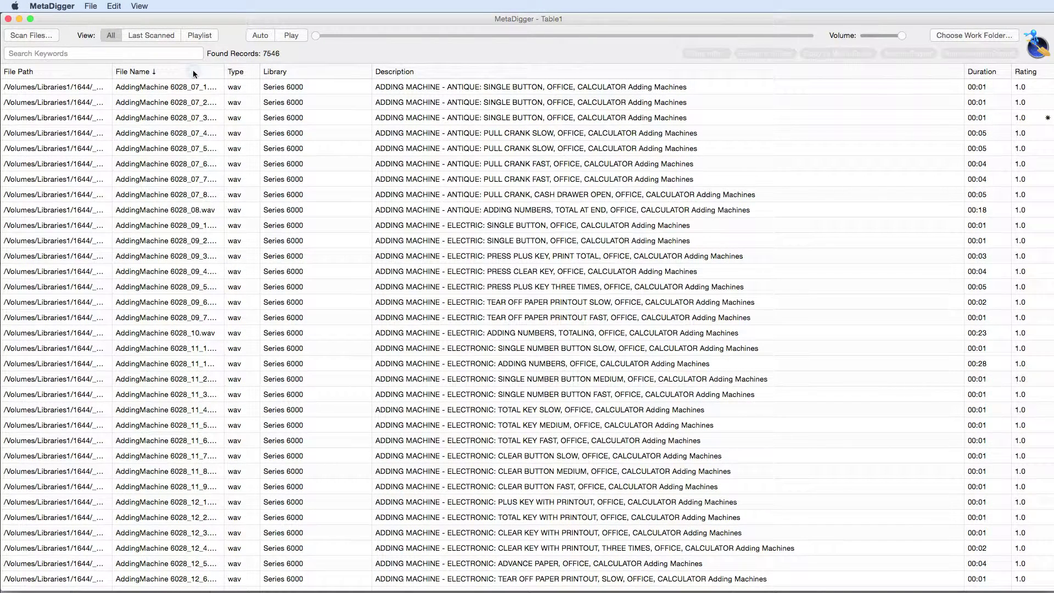
pyautogui.click(193, 72)
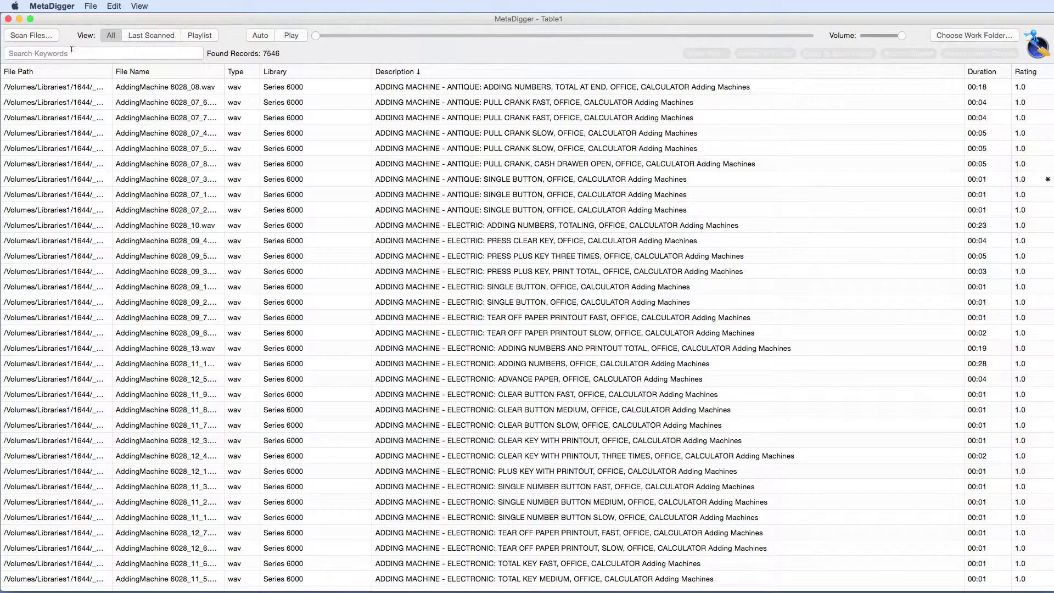
pyautogui.click(70, 50)
pyautogui.write('explosion')
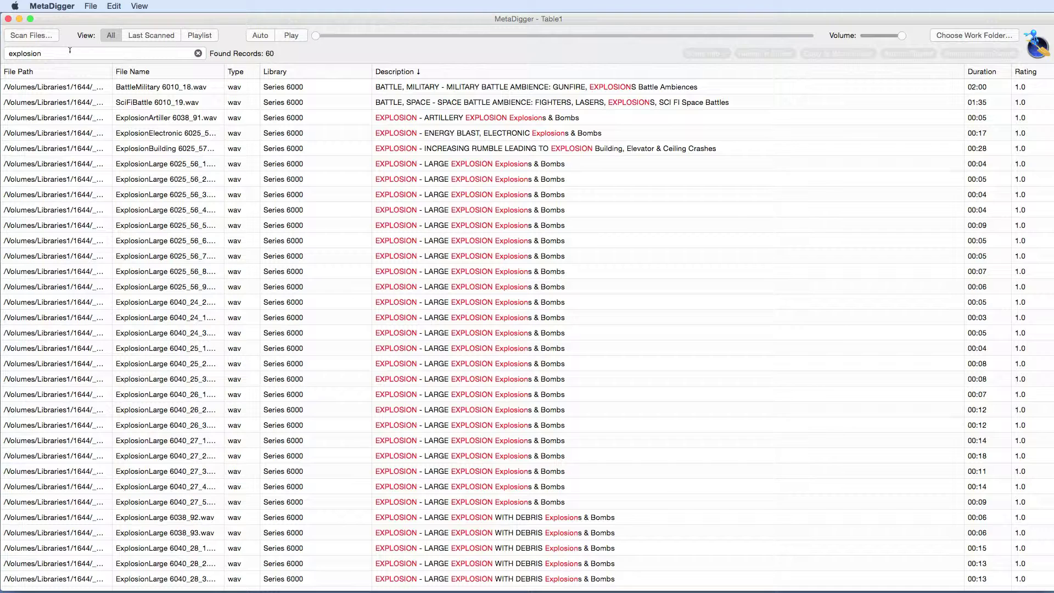
pyautogui.click(196, 54)
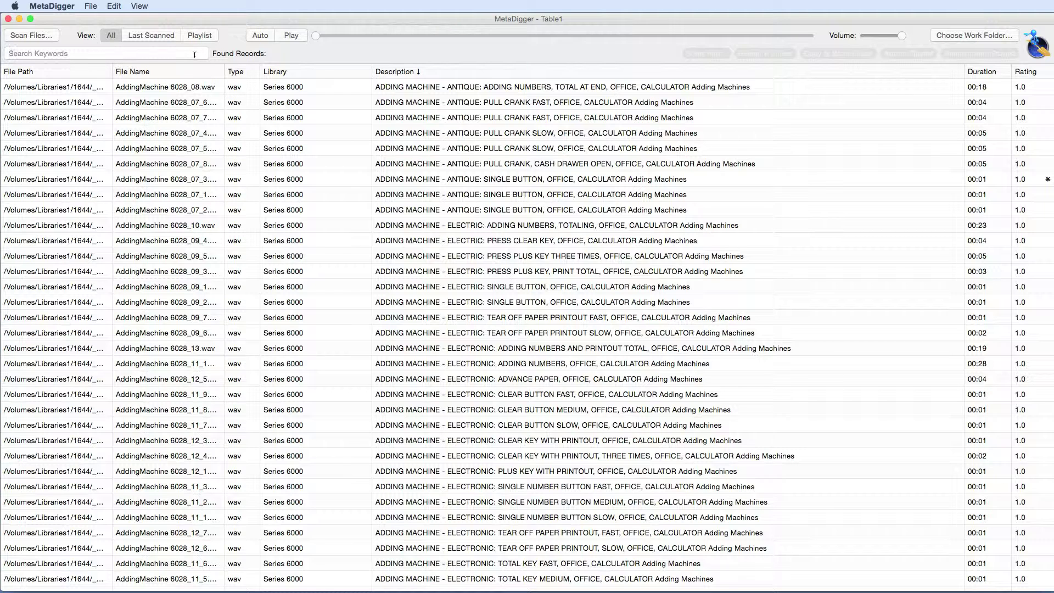
pyautogui.write('wind !window')
pyautogui.press('Return')
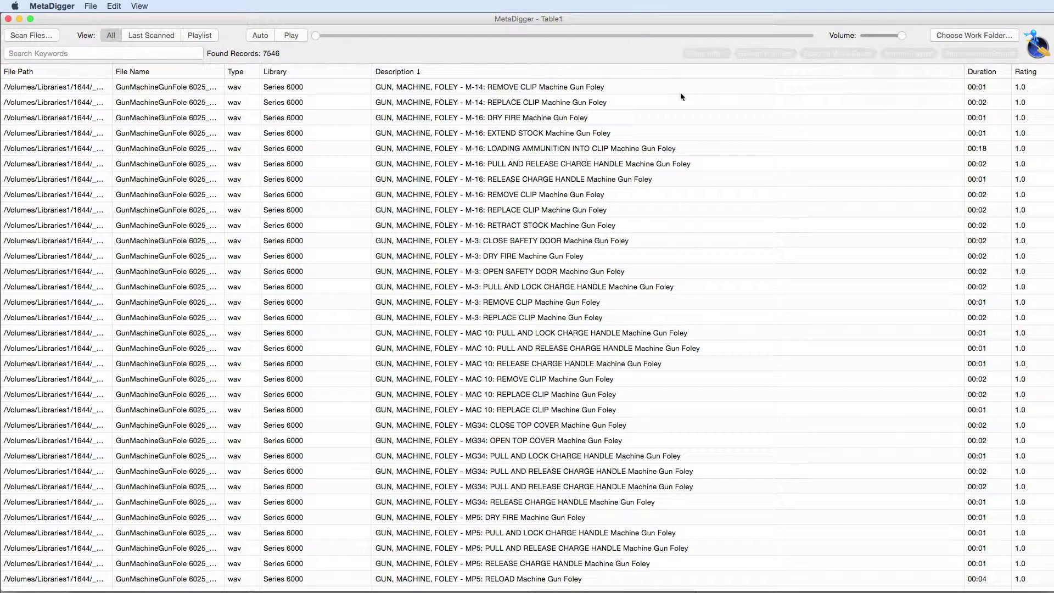
# Play the first machine-gun clip, turn on Auto playback, and play the M-14: REPLACE CLIP sound.
pyautogui.click(681, 91)
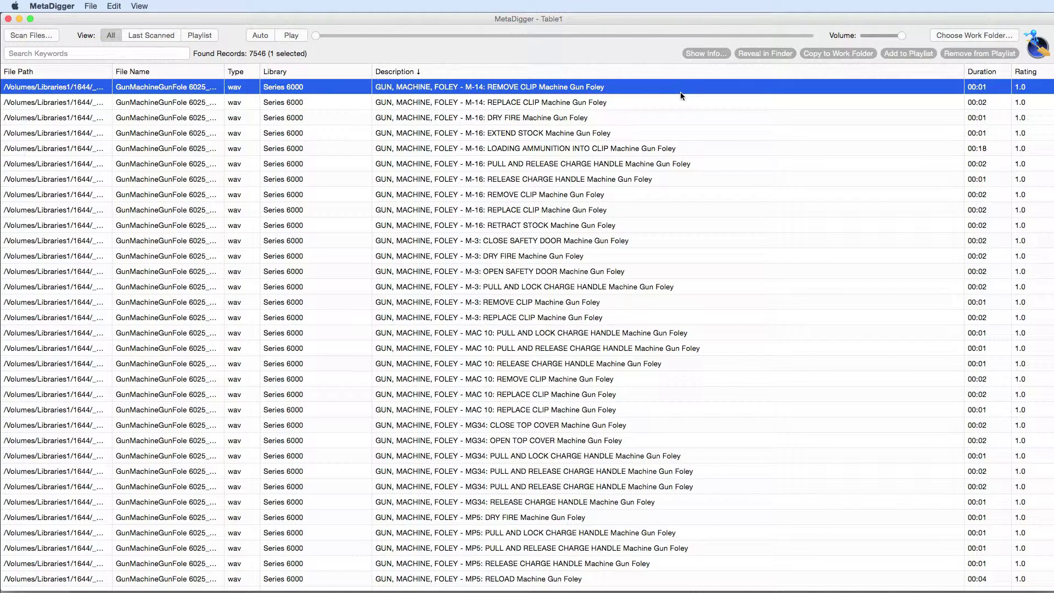
pyautogui.press('space')
pyautogui.click(259, 39)
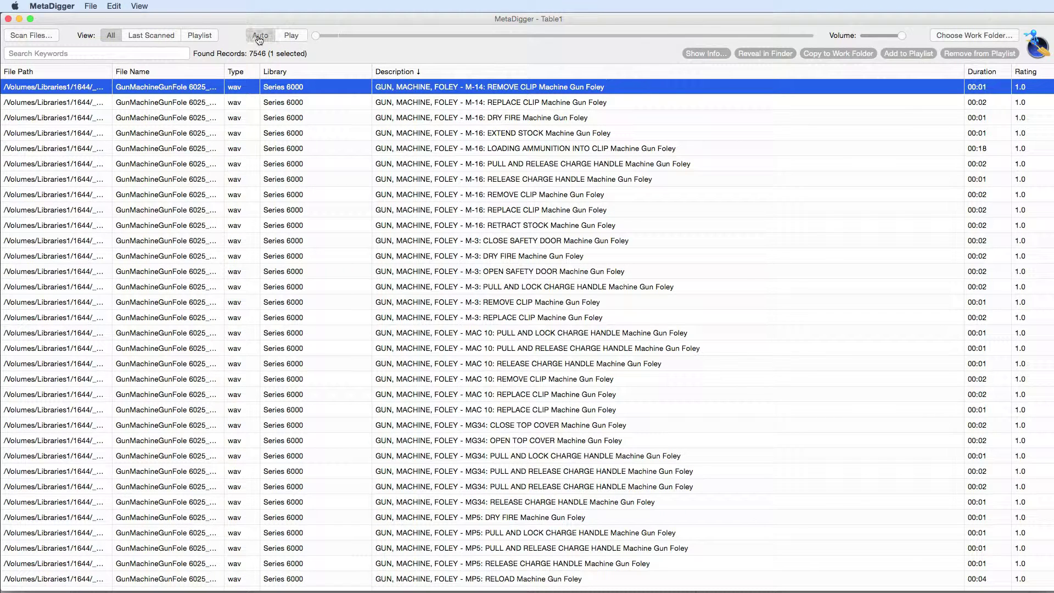
pyautogui.click(272, 104)
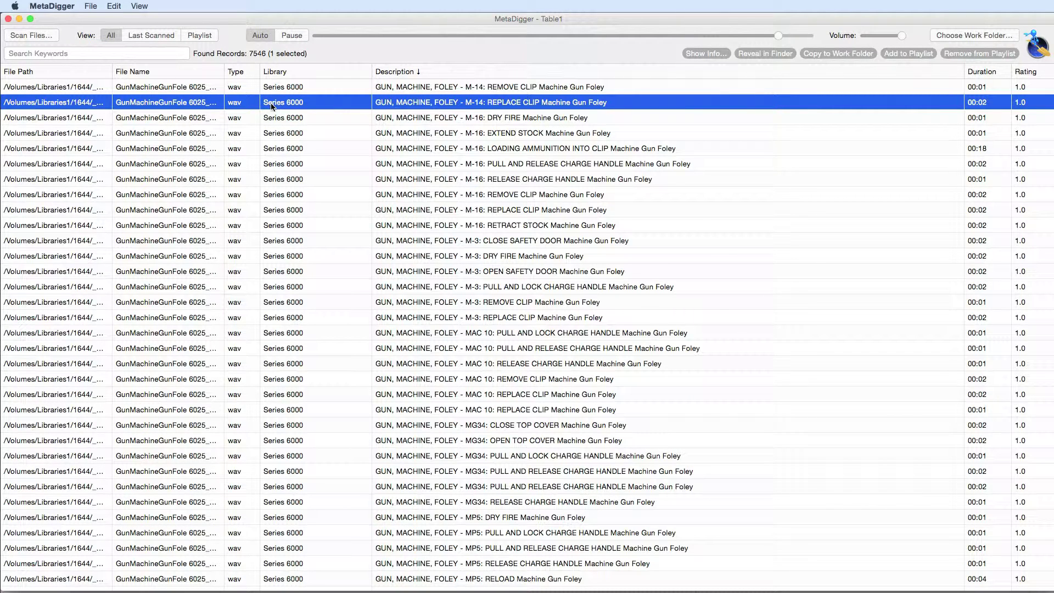
# Step through the M-16 and loading-ammunition clips, raise the volume to maximum, and select PULL CRANK, CASH DRAWER OPEN.
pyautogui.press('Down')
pyautogui.press('Down')
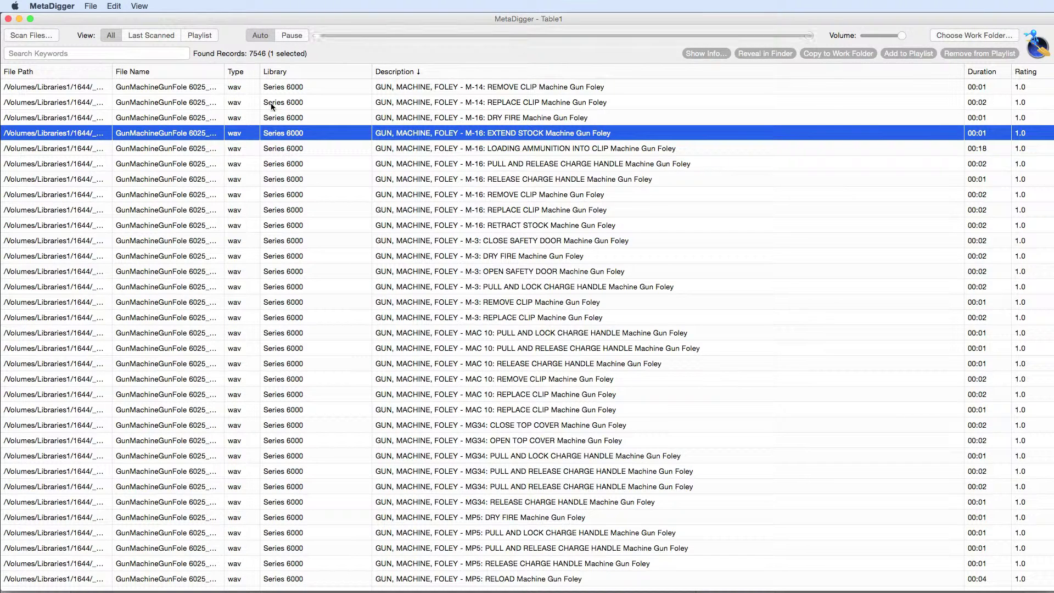
pyautogui.press('Down')
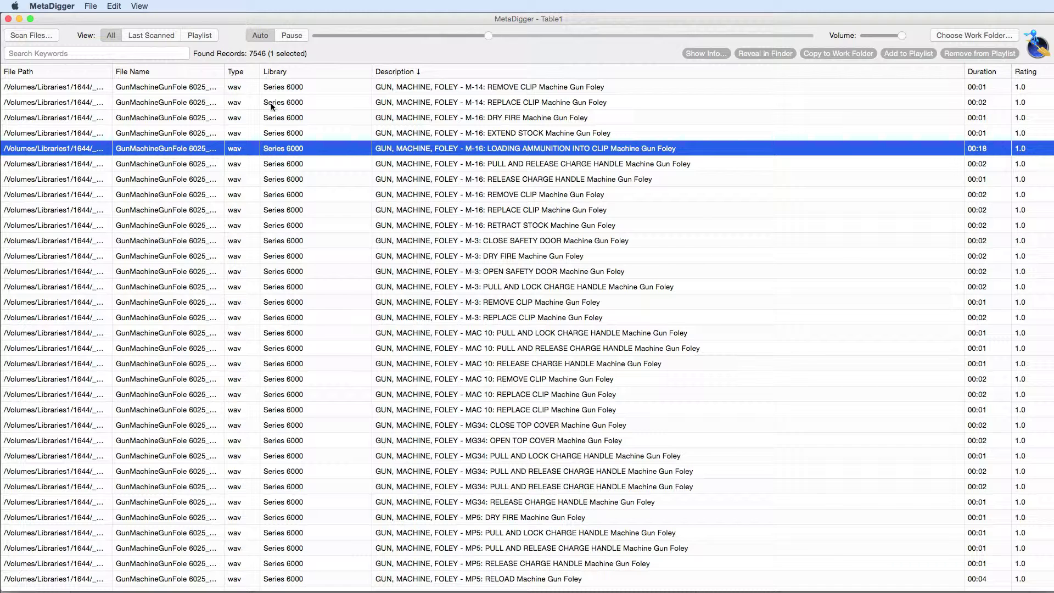
pyautogui.moveTo(889, 34); pyautogui.dragTo(913, 39)
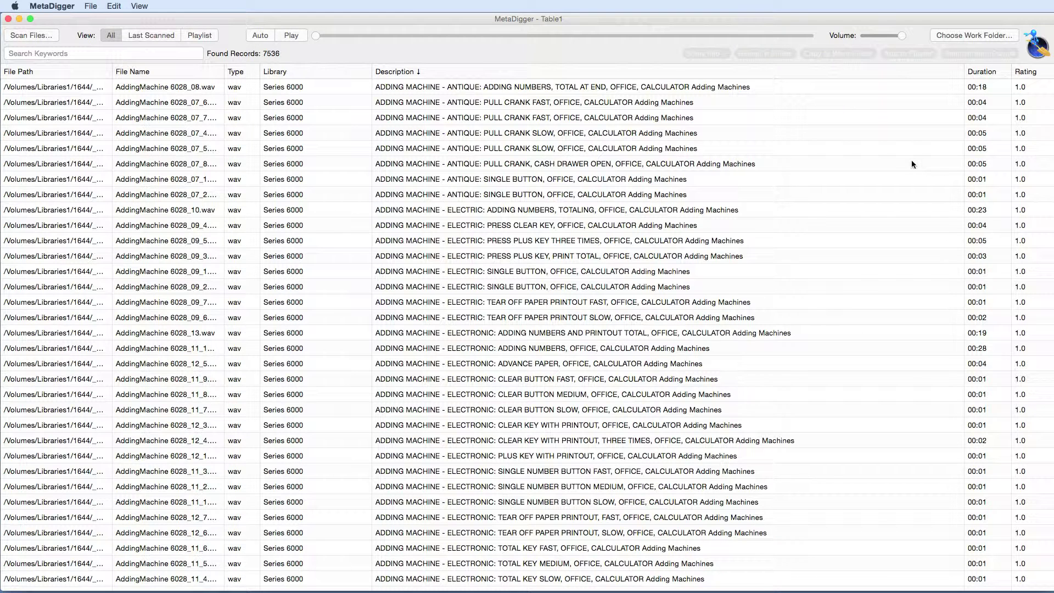
pyautogui.click(911, 160)
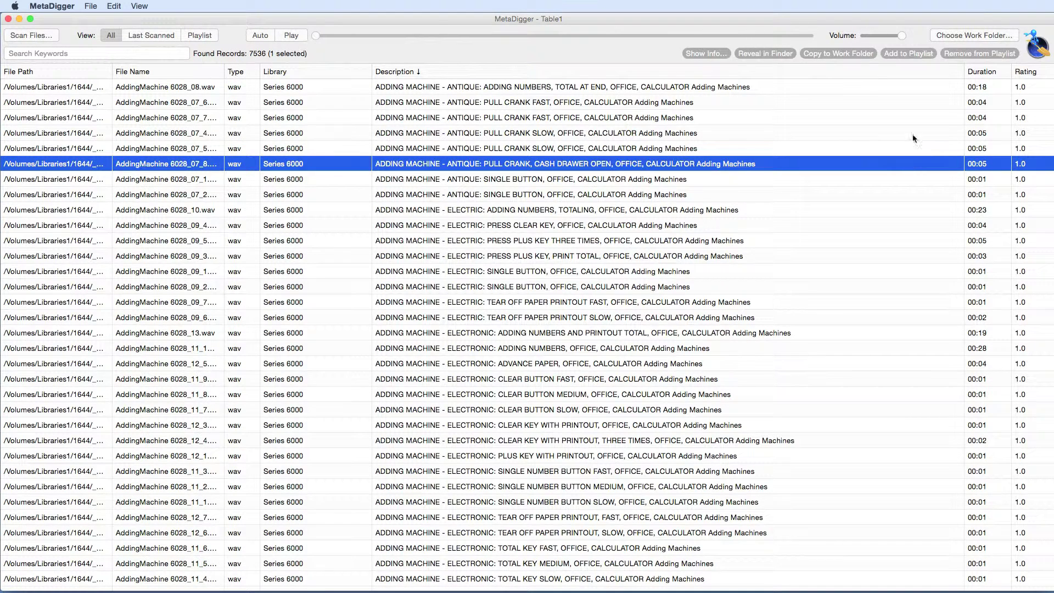
# Add the PULL CRANK, CASH DRAWER OPEN record to the playlist and check the Playlist view.
pyautogui.click(911, 55)
pyautogui.click(200, 38)
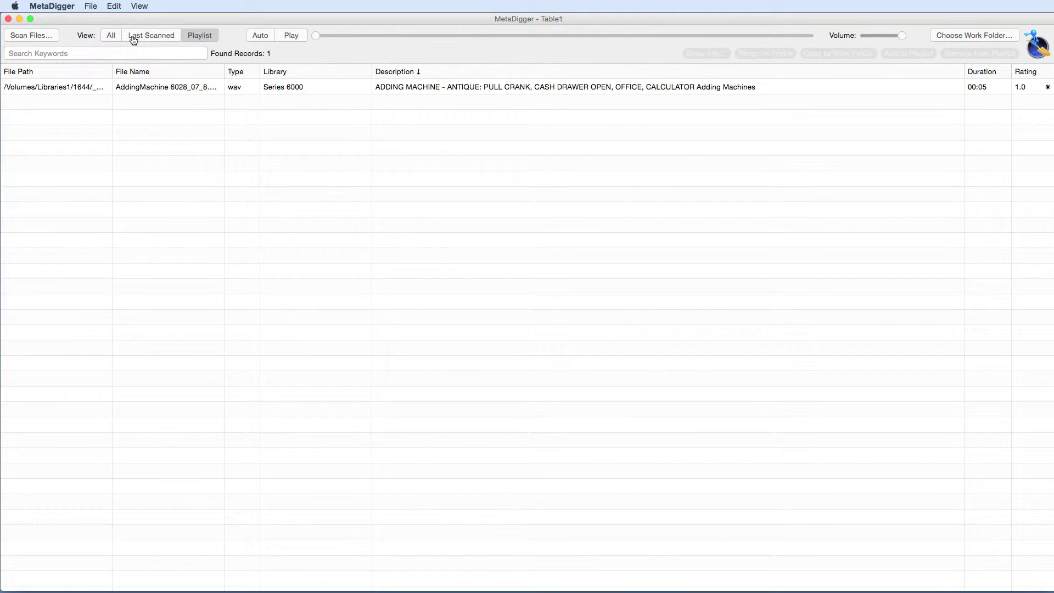
pyautogui.click(112, 38)
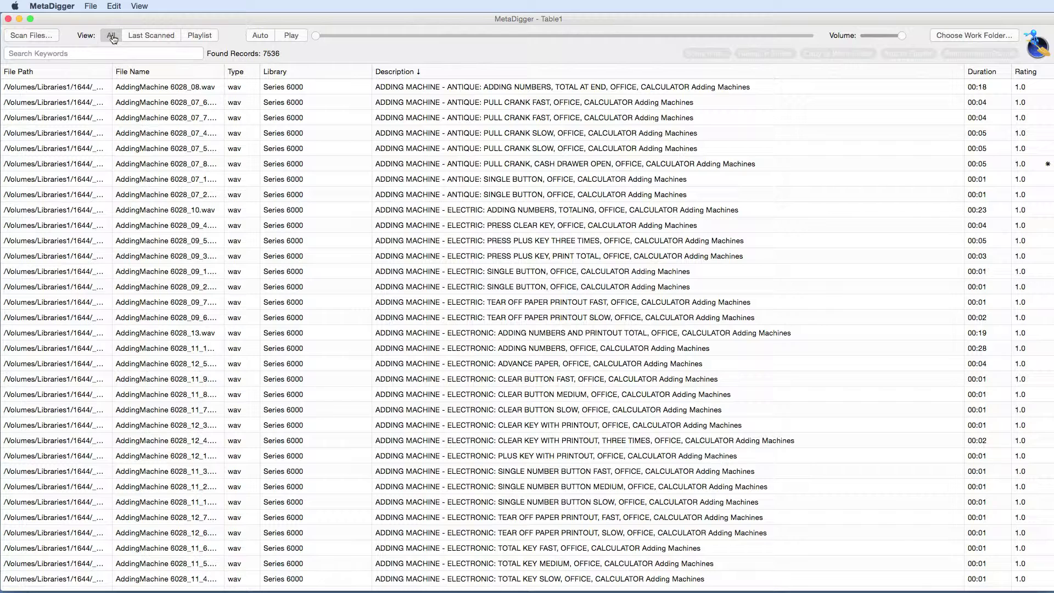
# Remove the cash-drawer record from the playlist, leaving the playlist empty.
pyautogui.click(200, 38)
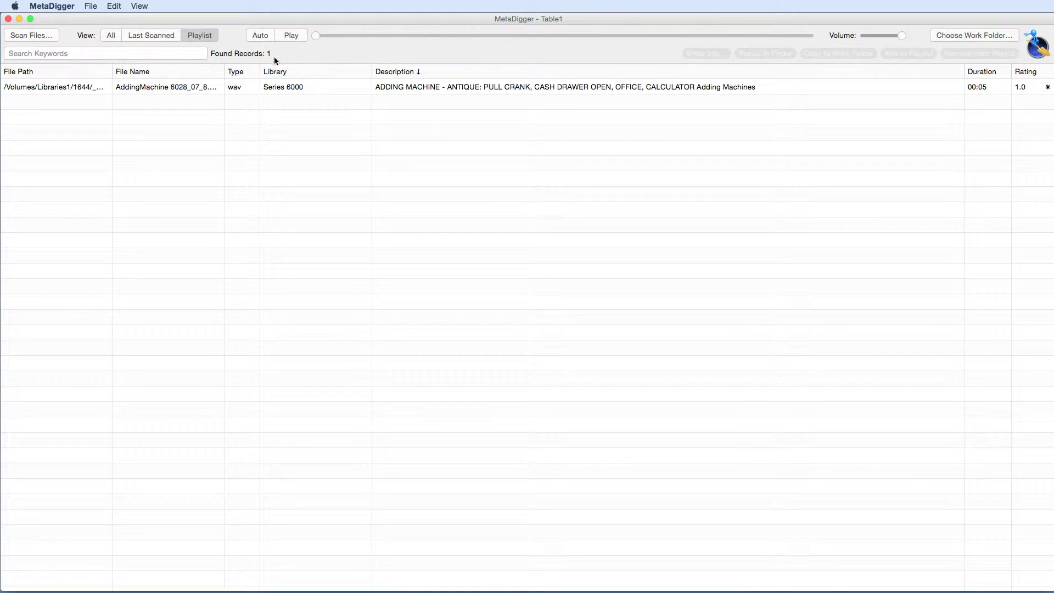
pyautogui.click(403, 90)
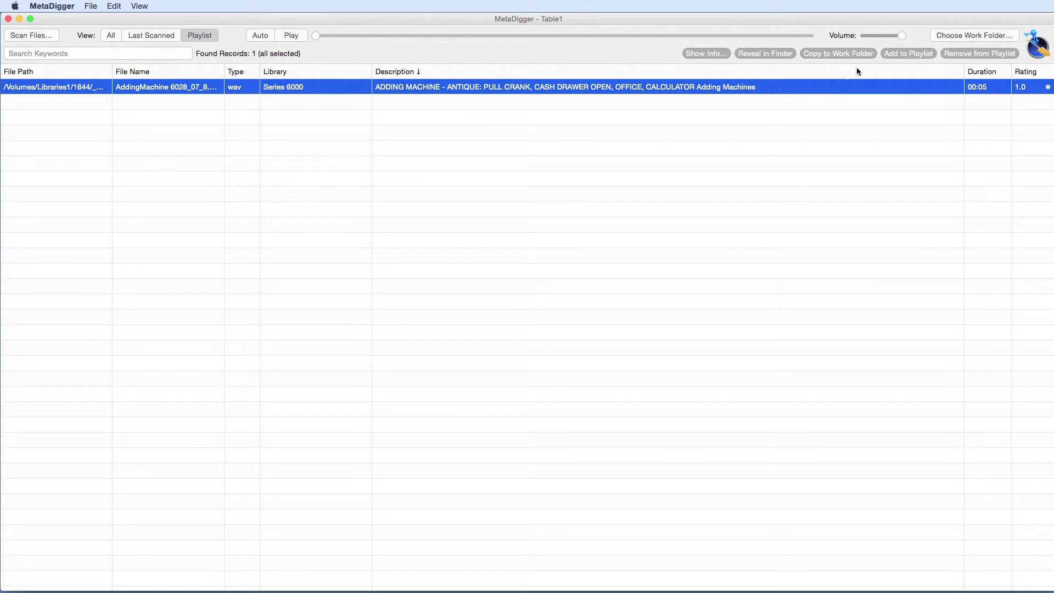
pyautogui.click(955, 54)
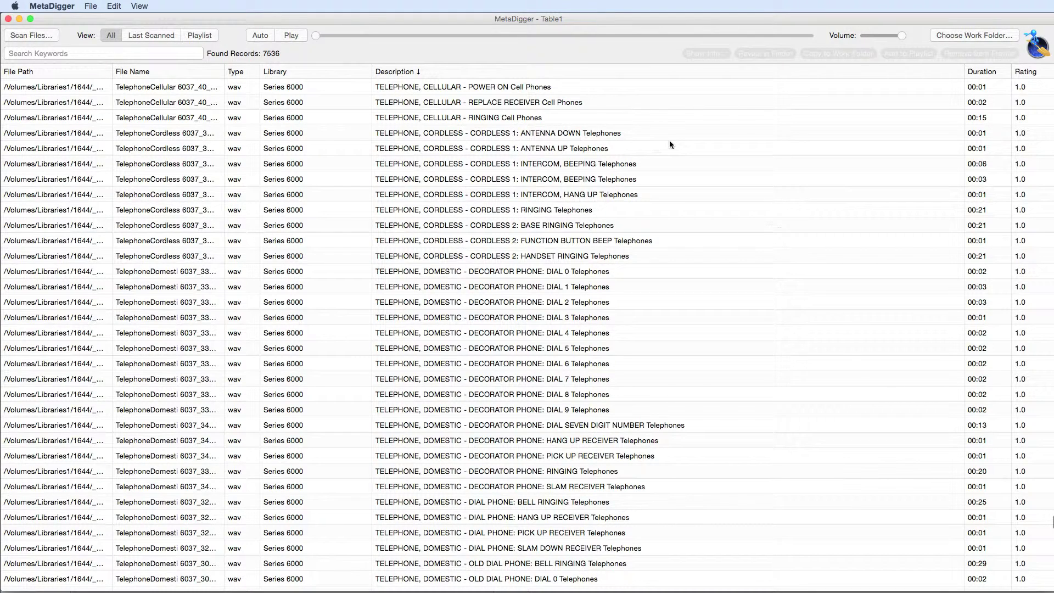
pyautogui.click(670, 136)
# Append 'Vintage' to the CORDLESS 1: ANTENNA DOWN description, raise its rating to about 67.6, and save.
pyautogui.rightClick(670, 136)
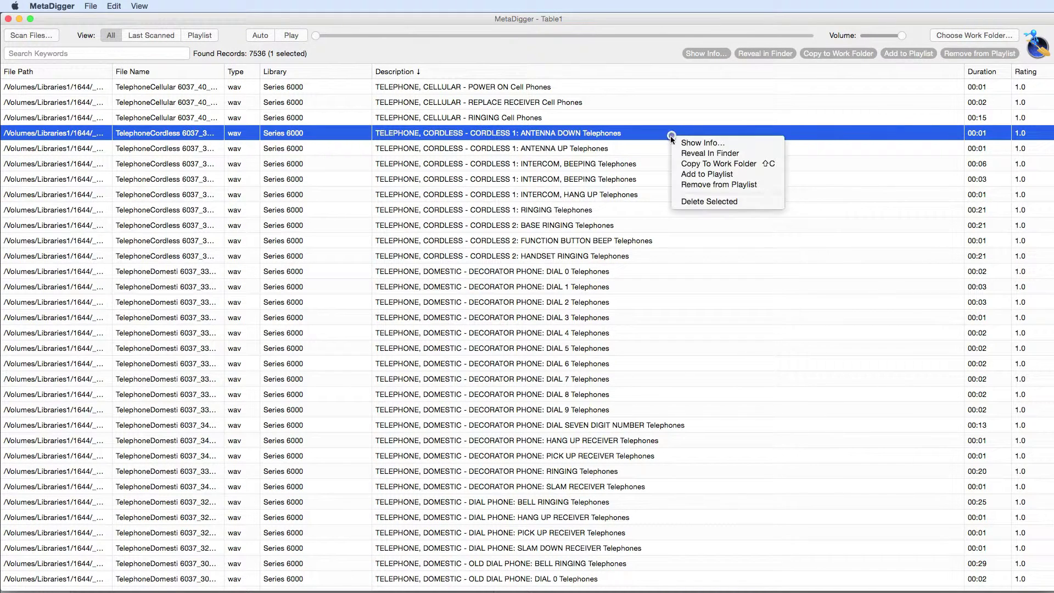
pyautogui.click(693, 143)
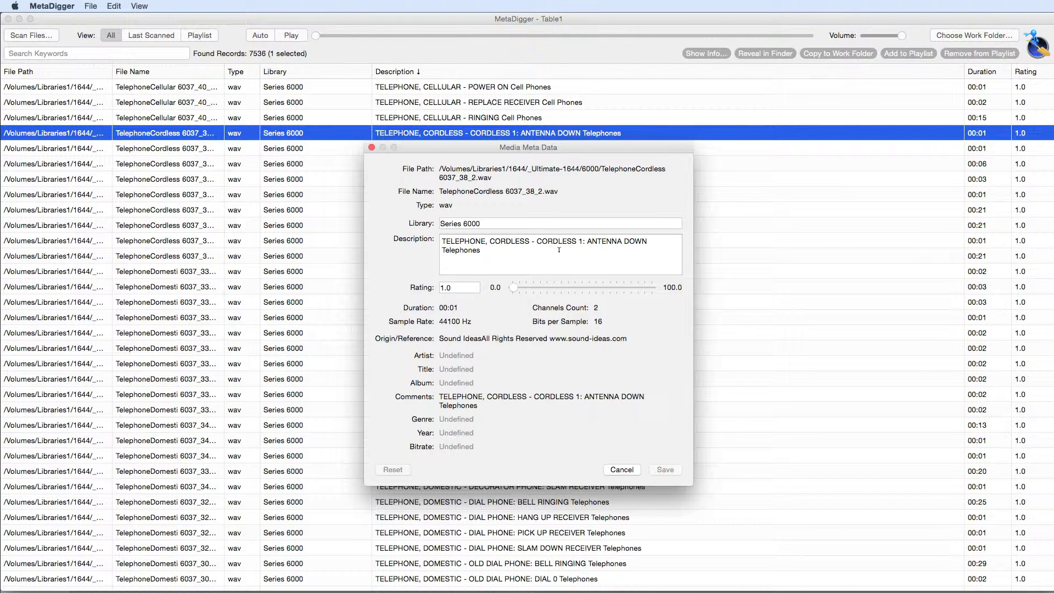
pyautogui.write('Vintage')
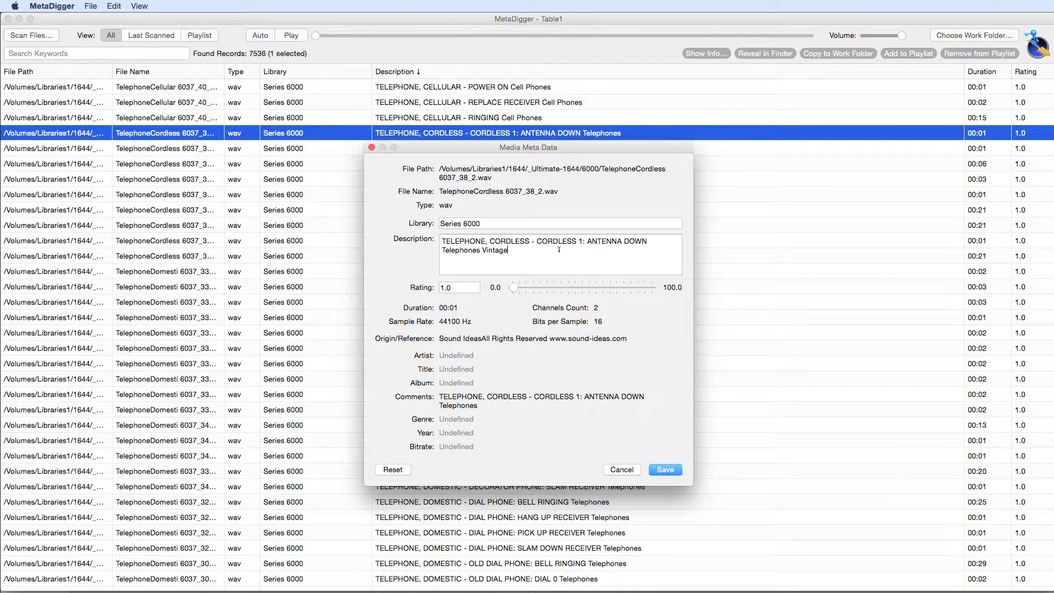
pyautogui.moveTo(513, 288); pyautogui.dragTo(655, 288)
pyautogui.click(665, 469)
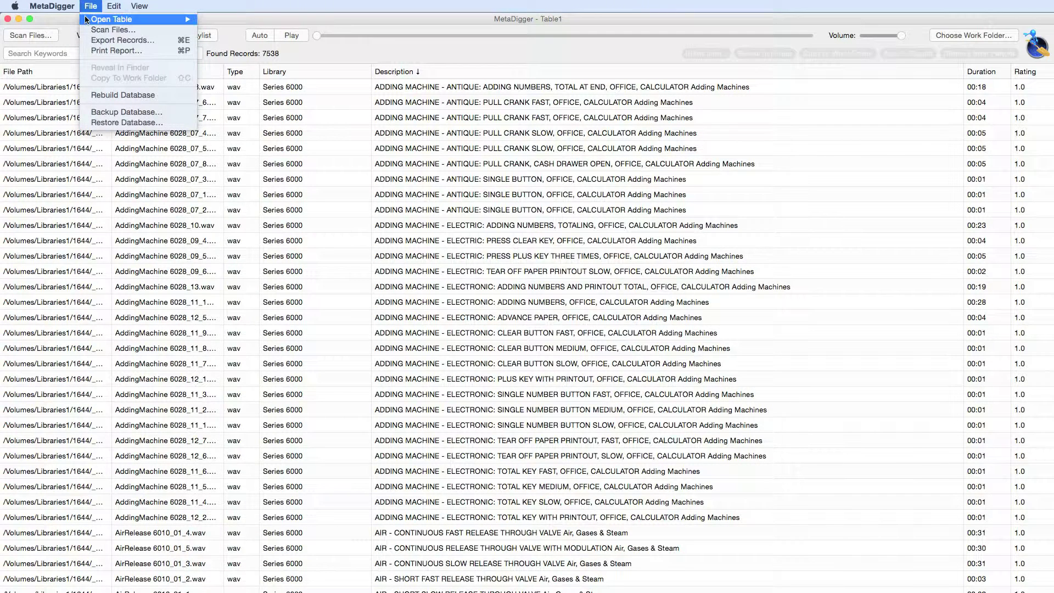
pyautogui.moveTo(86, 20)
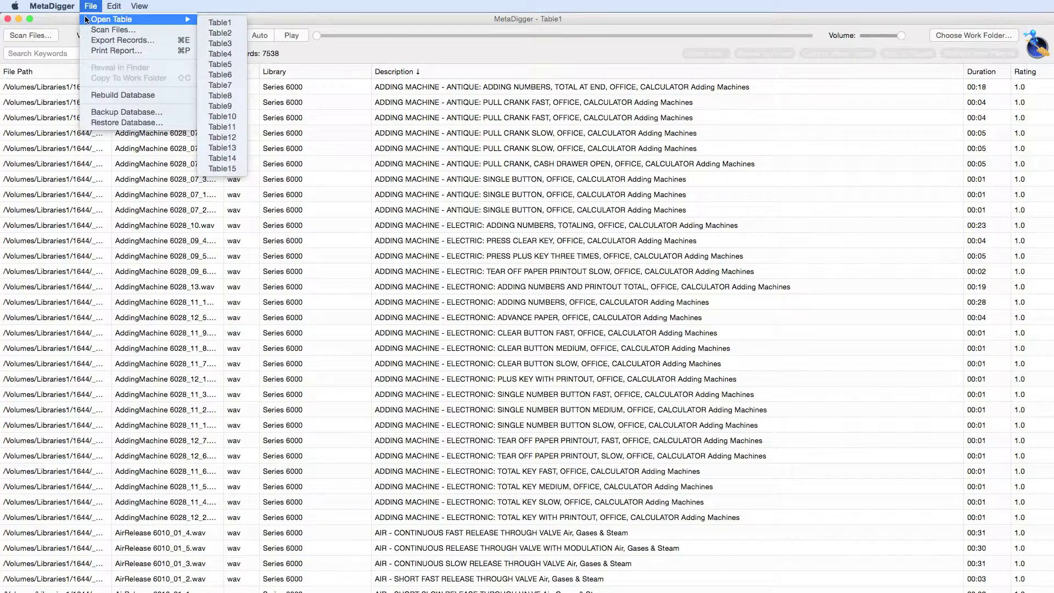
# Keep Table1 loaded and rename it to 'My Sounds' in Set Table Names.
pyautogui.click(235, 21)
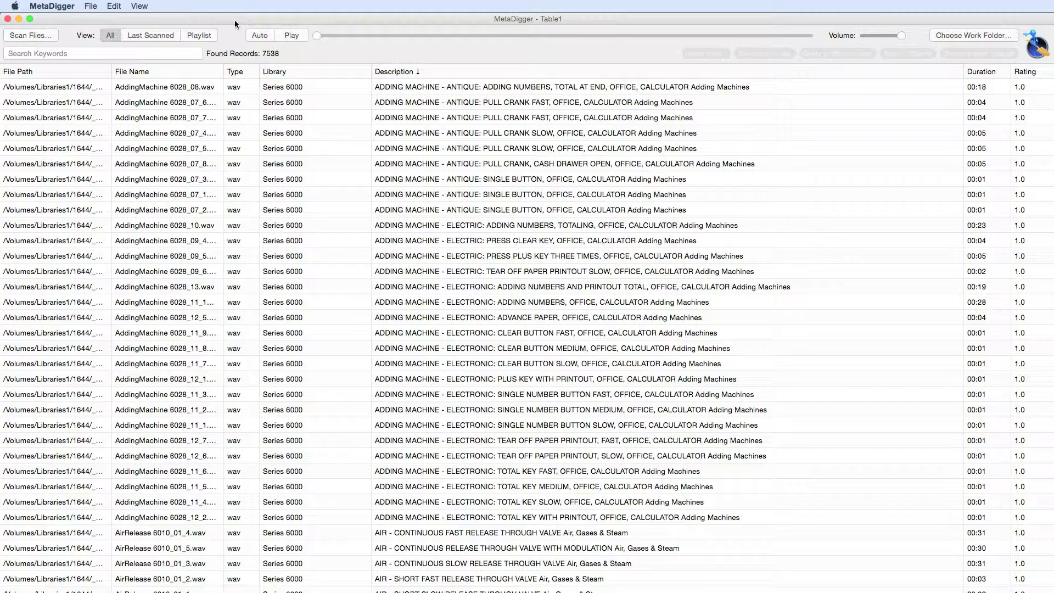
pyautogui.click(114, 6)
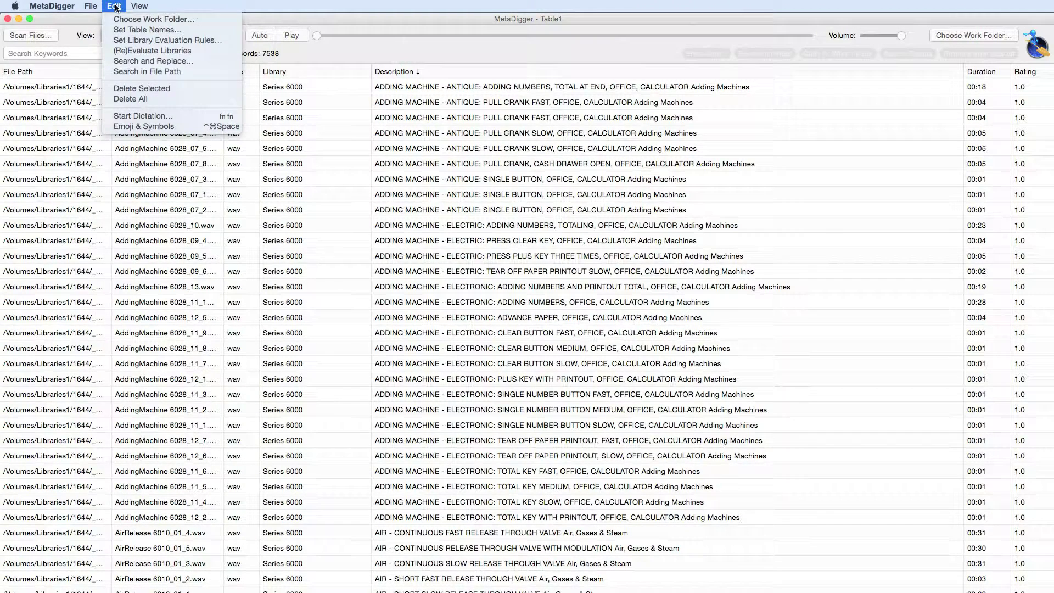
pyautogui.click(108, 30)
pyautogui.click(456, 193)
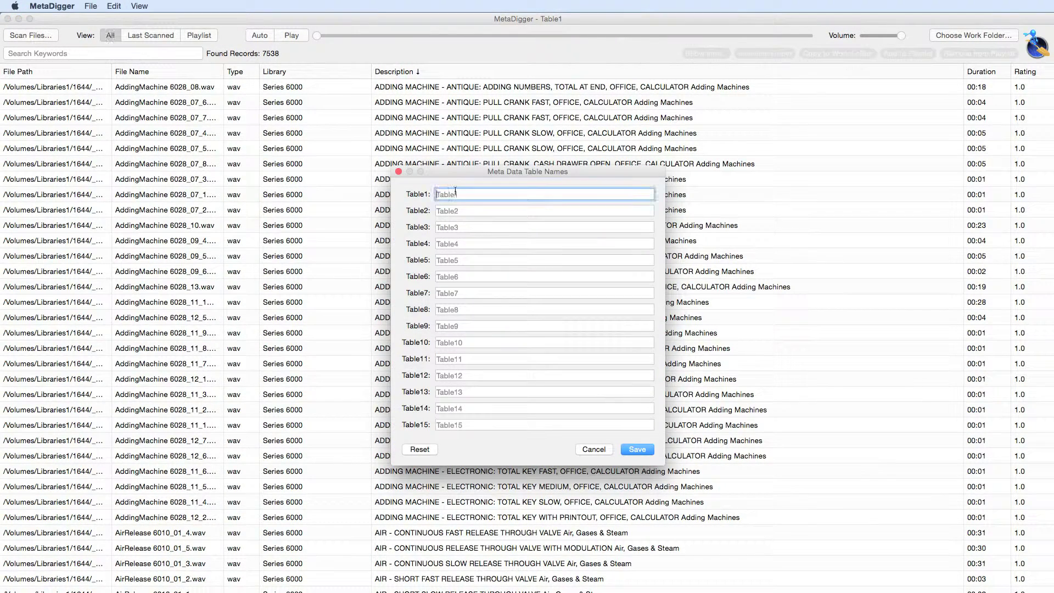
pyautogui.write('My Scunds')
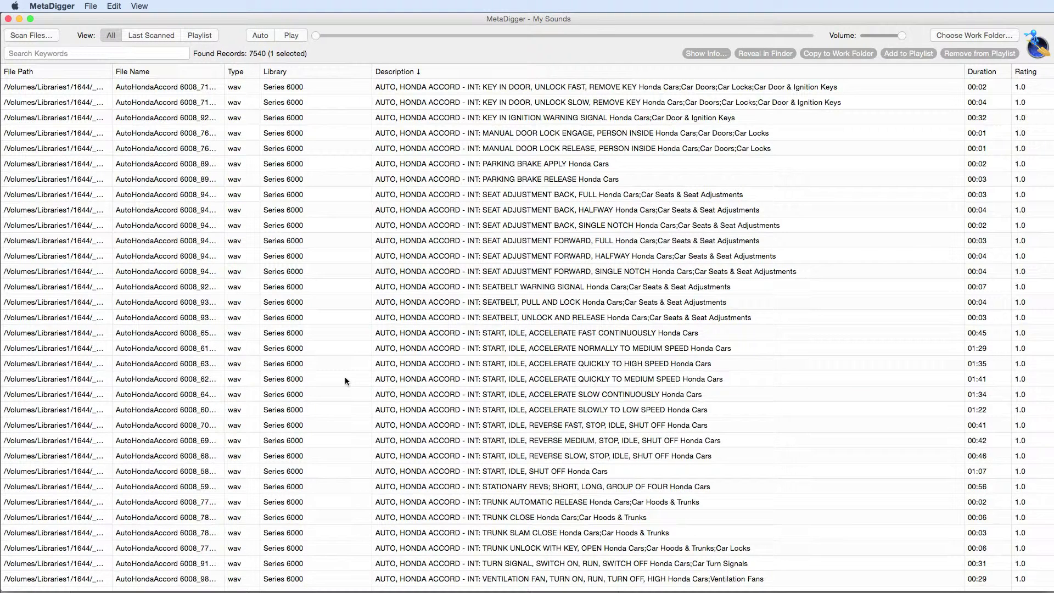
pyautogui.click(345, 380)
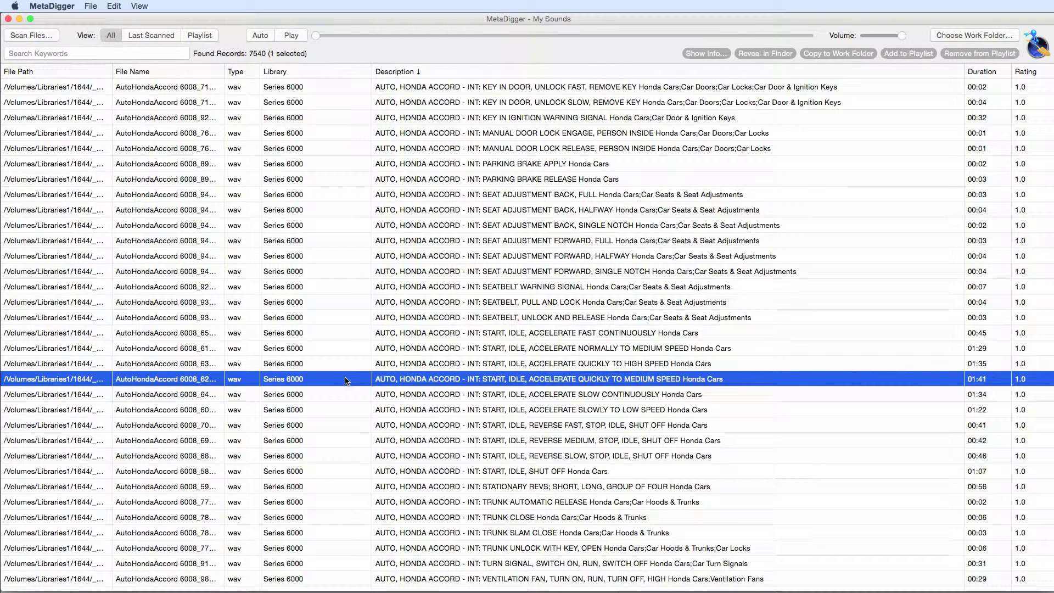
# Delete the ACCELERATE QUICKLY TO MEDIUM SPEED and REVERSE FAST Honda records, confirming each deletion.
pyautogui.click(117, 7)
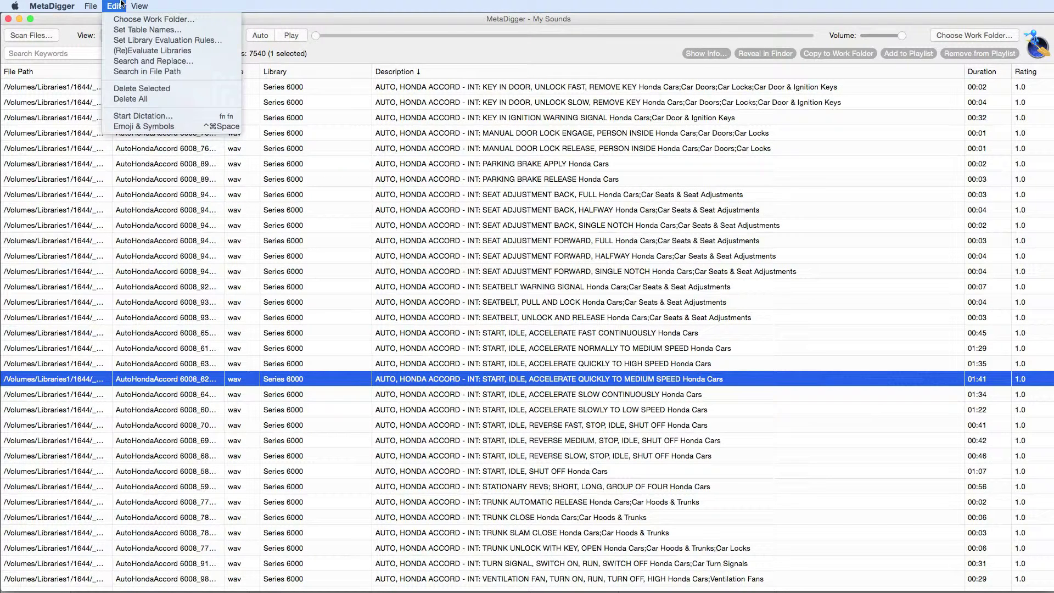
pyautogui.click(106, 86)
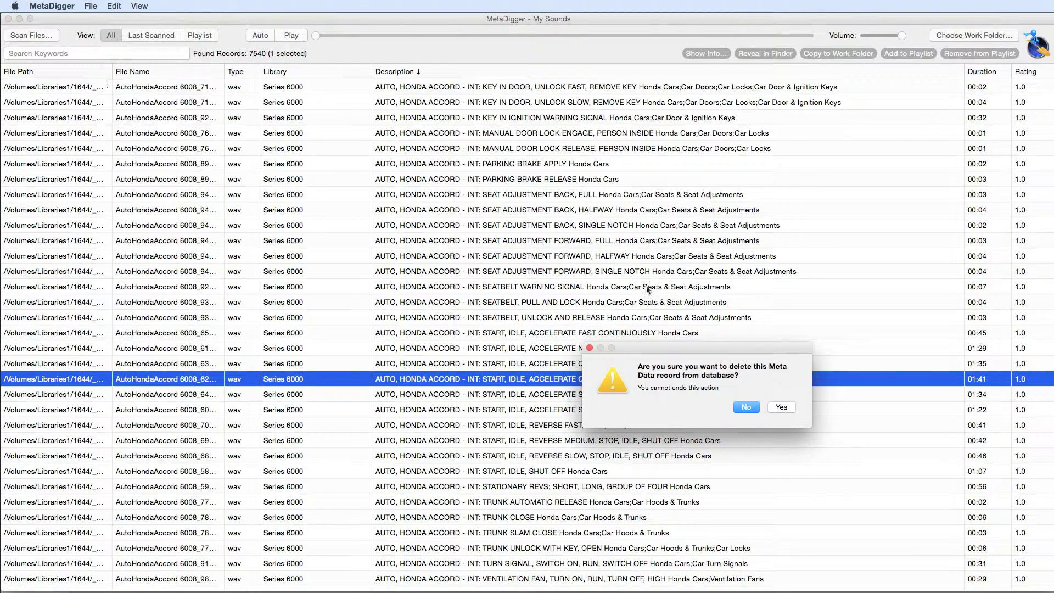
pyautogui.click(792, 405)
pyautogui.rightClick(792, 410)
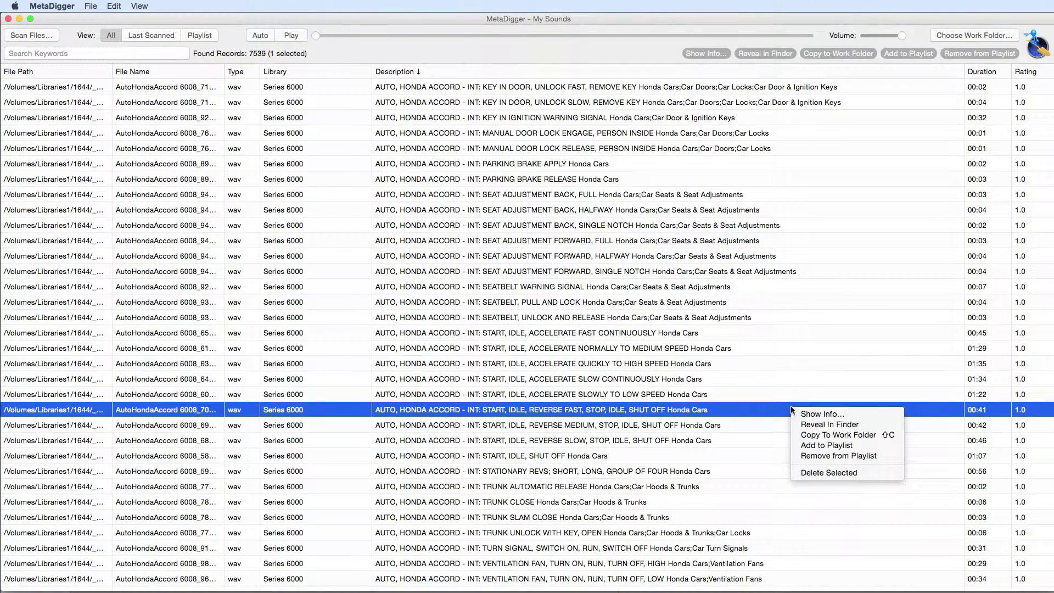
pyautogui.click(798, 471)
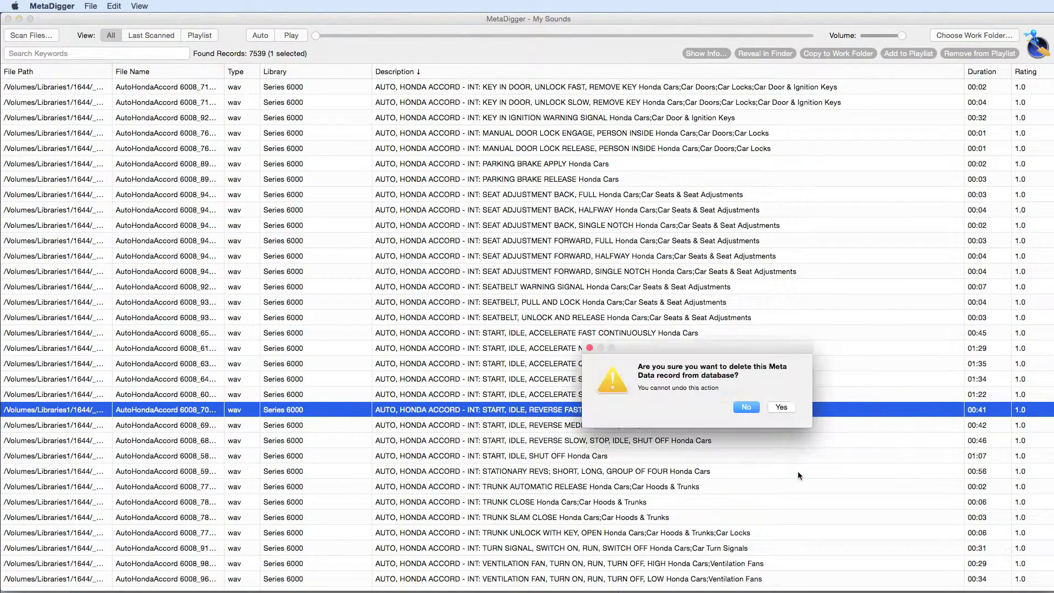
pyautogui.click(782, 407)
pyautogui.click(120, 4)
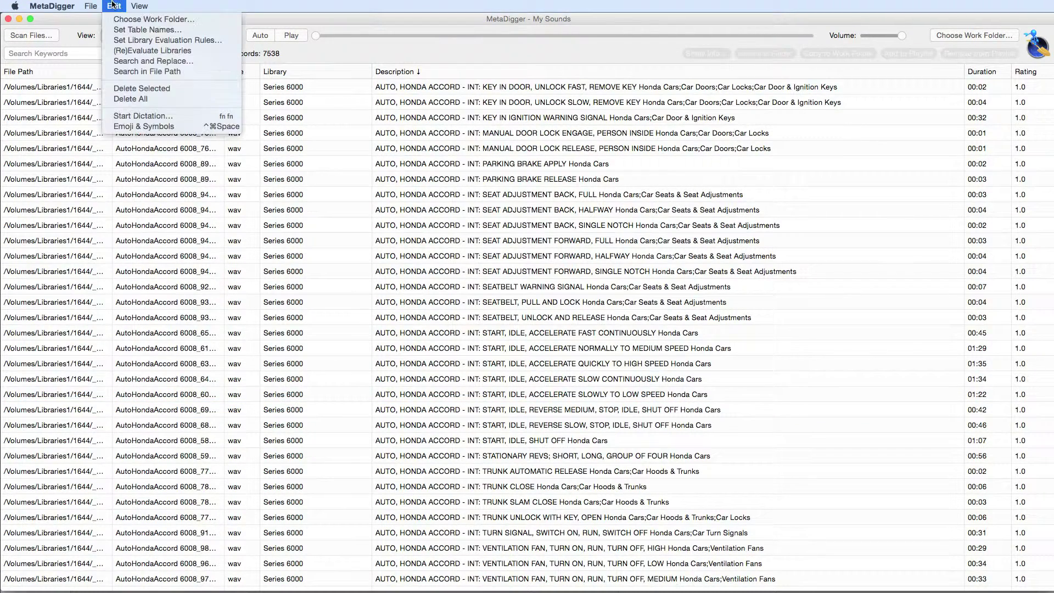
pyautogui.click(110, 96)
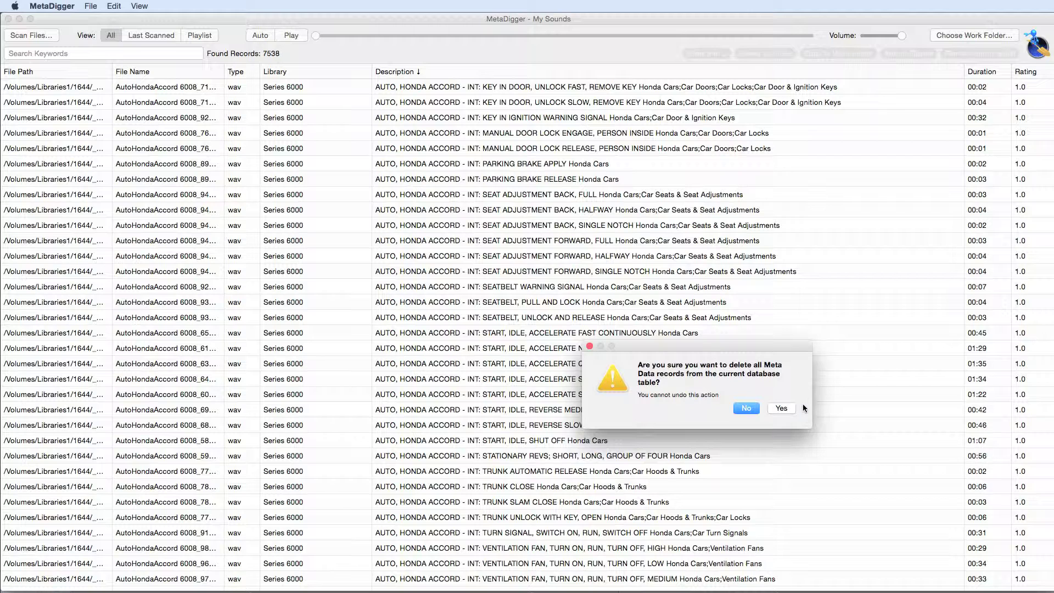
pyautogui.click(756, 408)
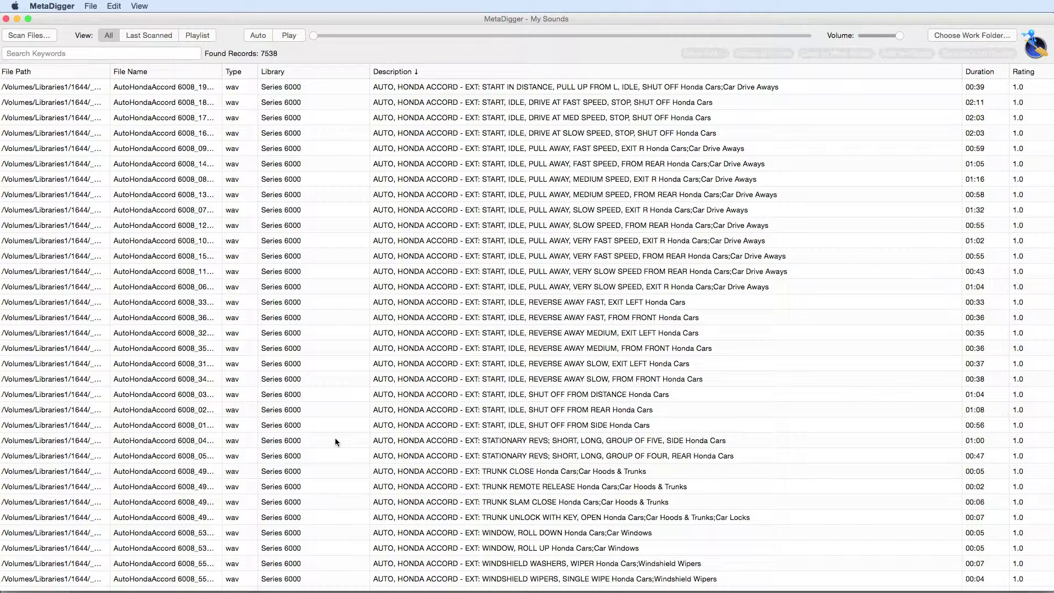
# Print a report of all 7538 records titled 'My Sound Effects' via File > Print Report.
pyautogui.click(93, 6)
pyautogui.click(83, 48)
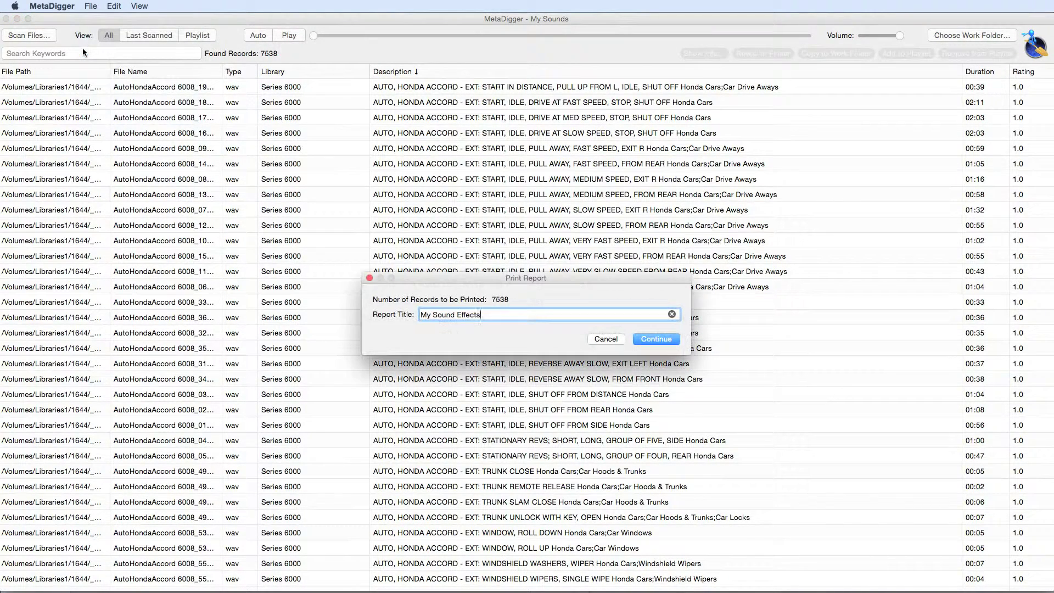
pyautogui.click(647, 338)
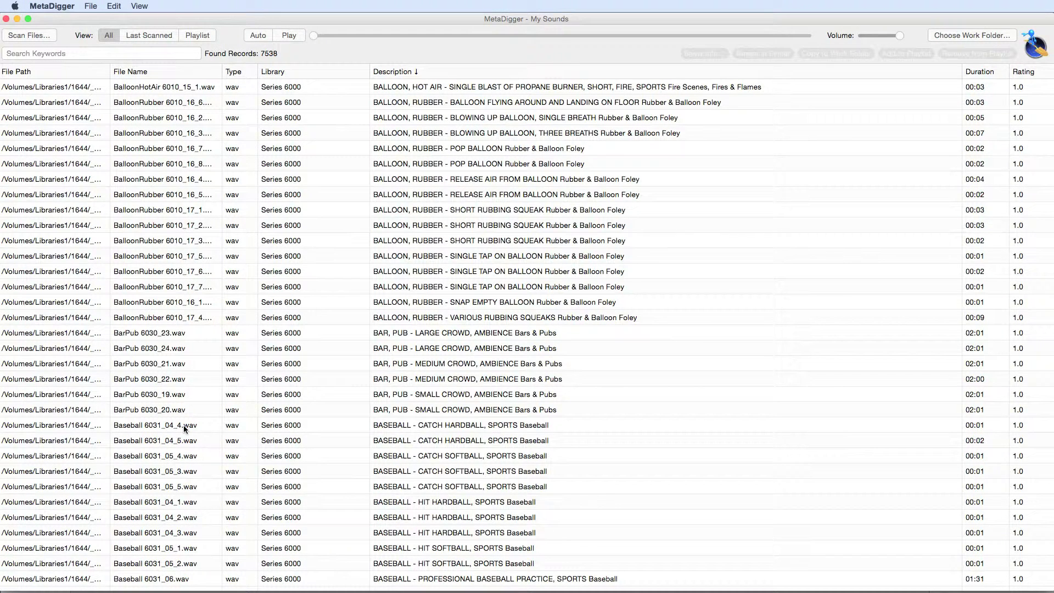
# Export all 7538 records with every metadata field to 'My Sounds' in the home folder.
pyautogui.click(96, 8)
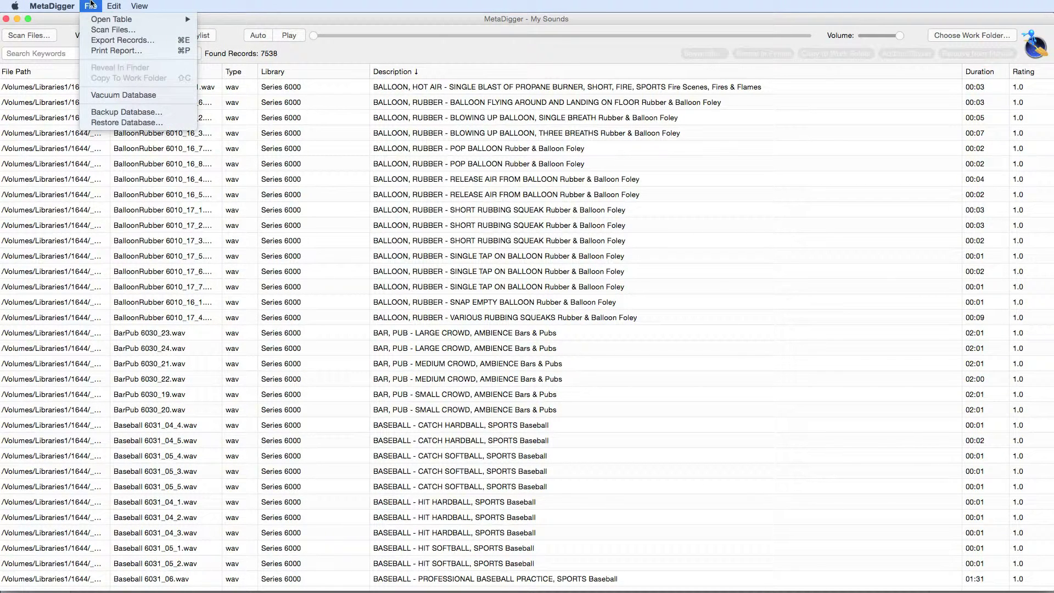
pyautogui.click(85, 41)
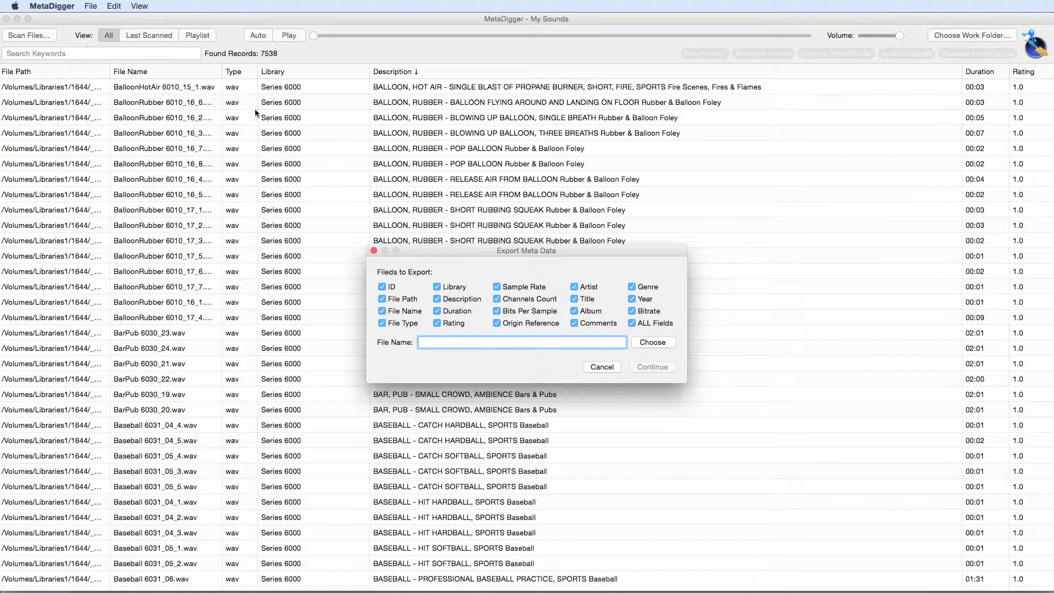
pyautogui.click(652, 343)
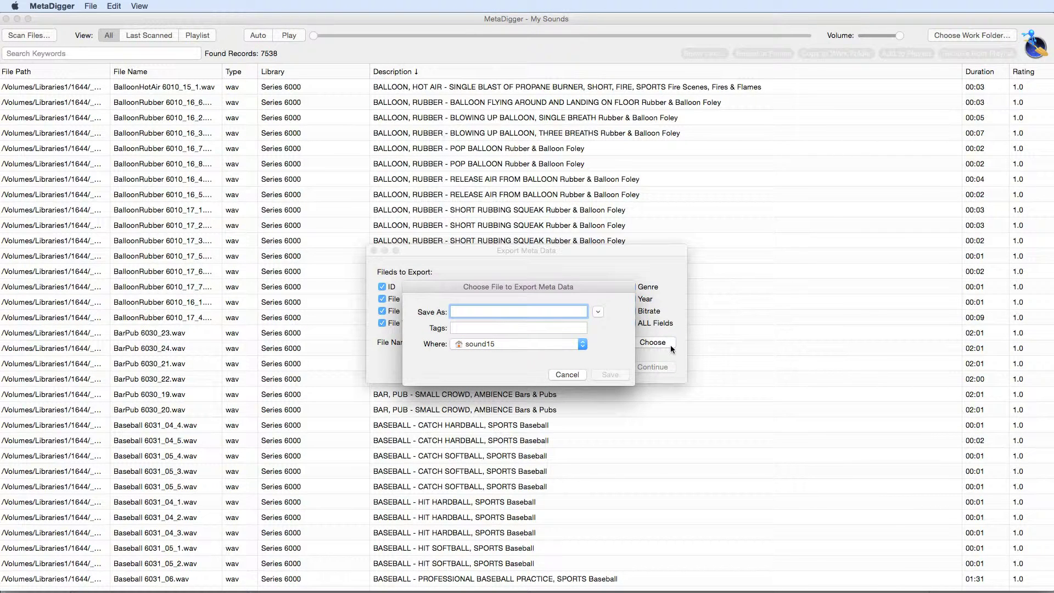
pyautogui.write('My Sounds')
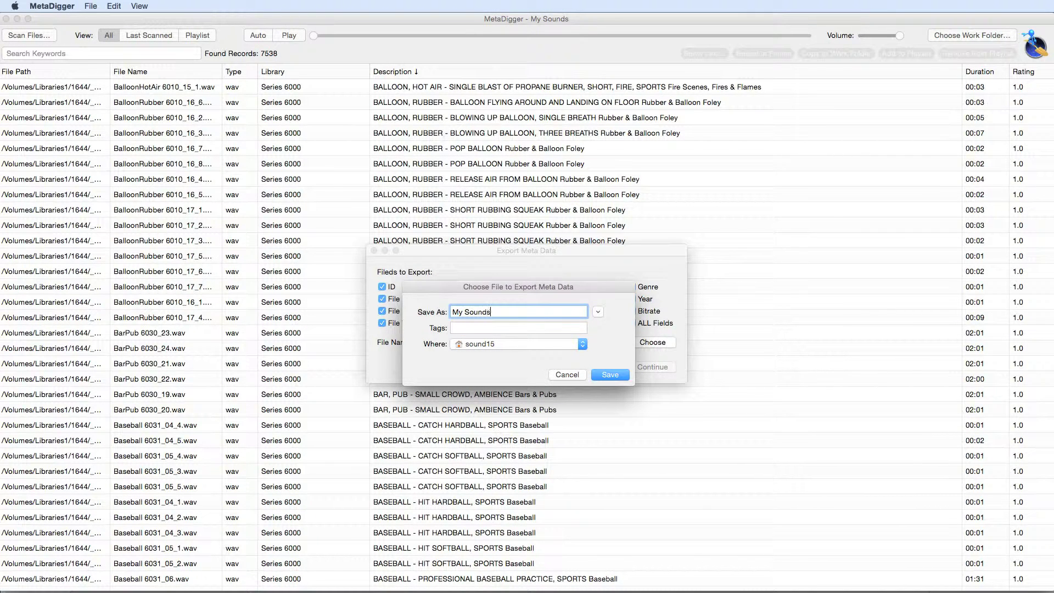
pyautogui.click(617, 374)
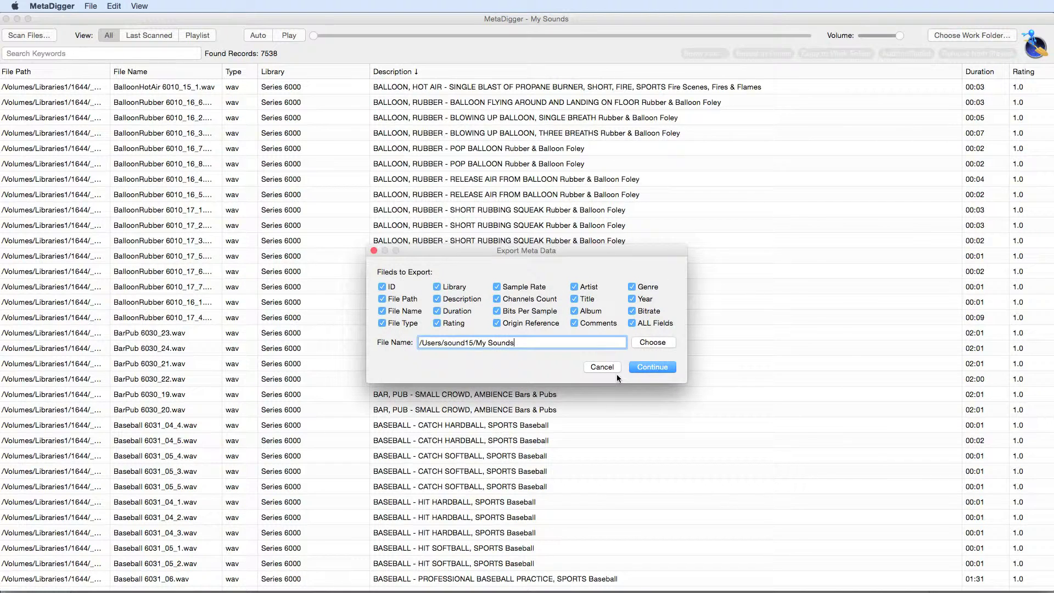
pyautogui.click(656, 368)
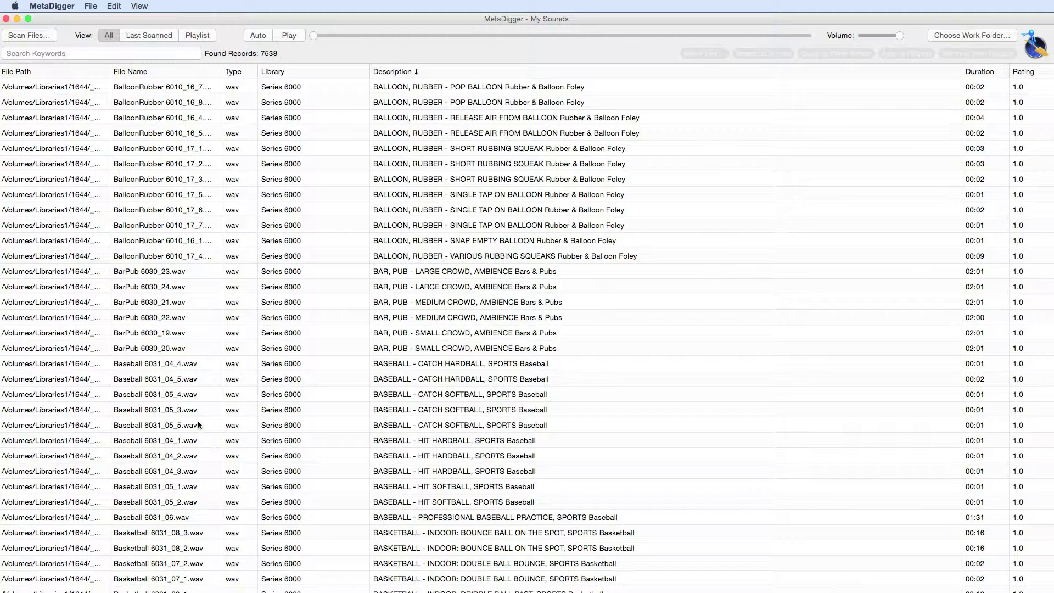
# Set 'My Sound Project' as the work folder, then select several baseball rows and view their actions.
pyautogui.click(939, 36)
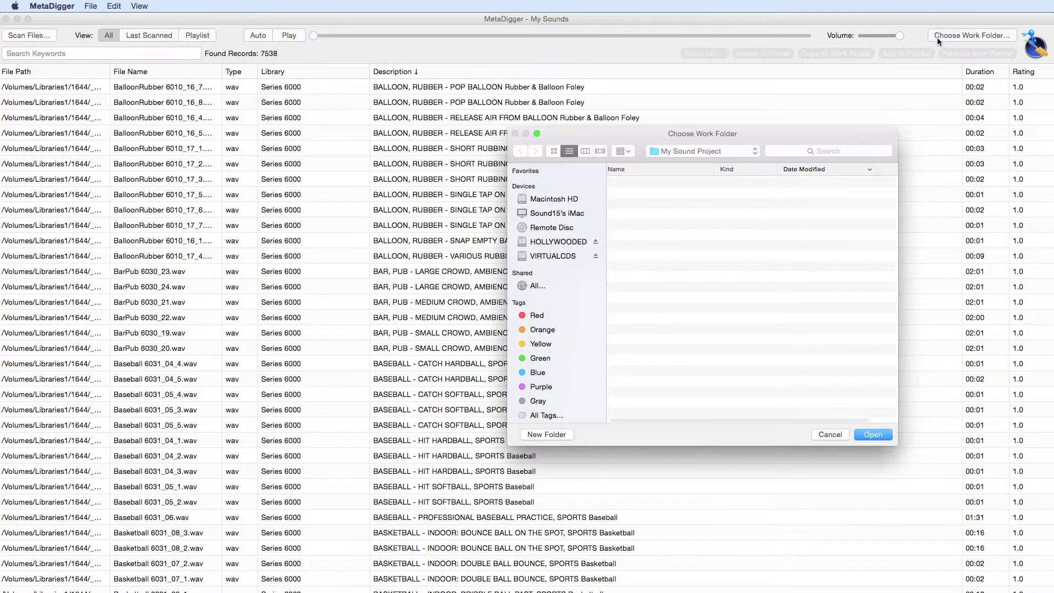
pyautogui.click(871, 434)
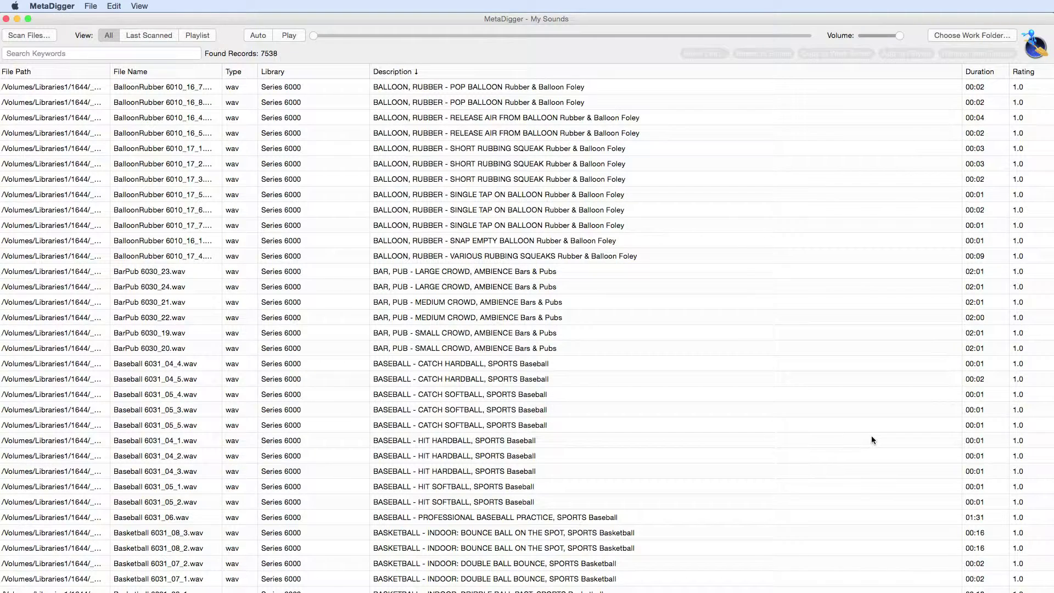
pyautogui.moveTo(681, 409); pyautogui.dragTo(678, 446)
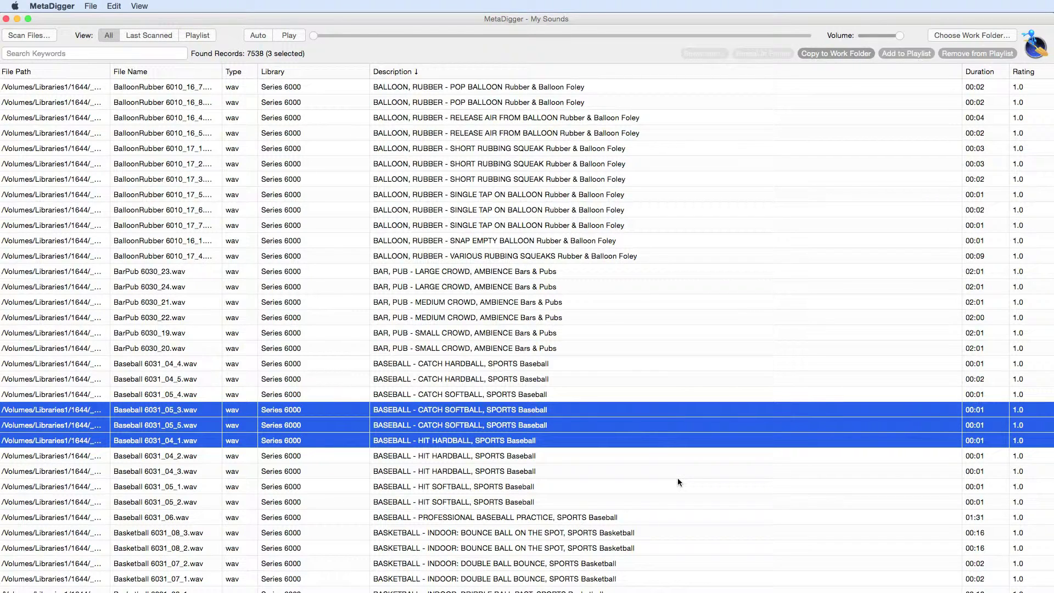
pyautogui.rightClick(663, 439)
pyautogui.click(671, 466)
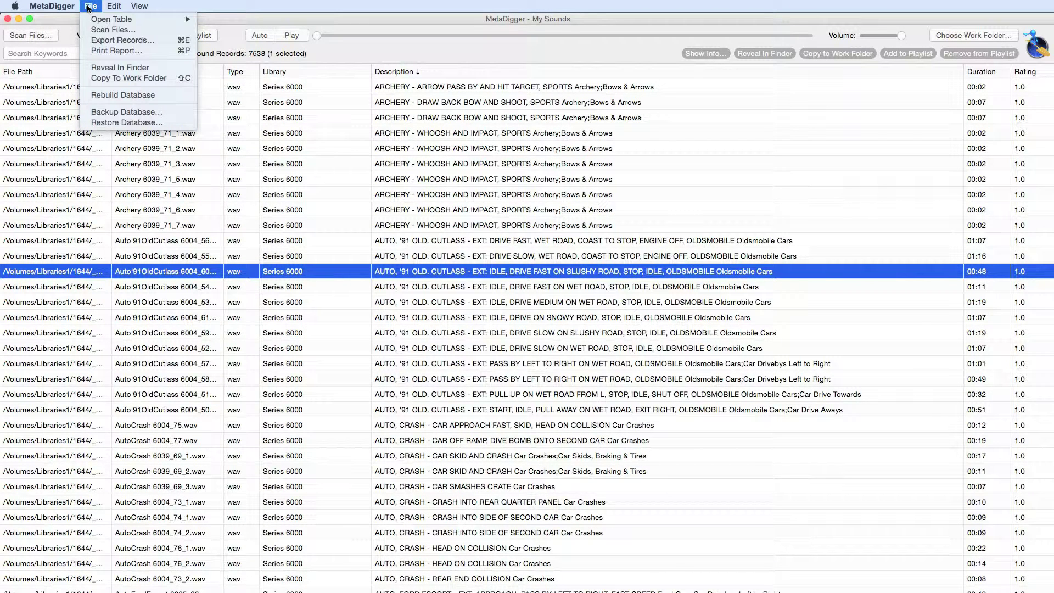
# Reveal Auto'91OldCutlass 6004_60.wav in its 6000 folder in Finder, then return to the table.
pyautogui.click(84, 67)
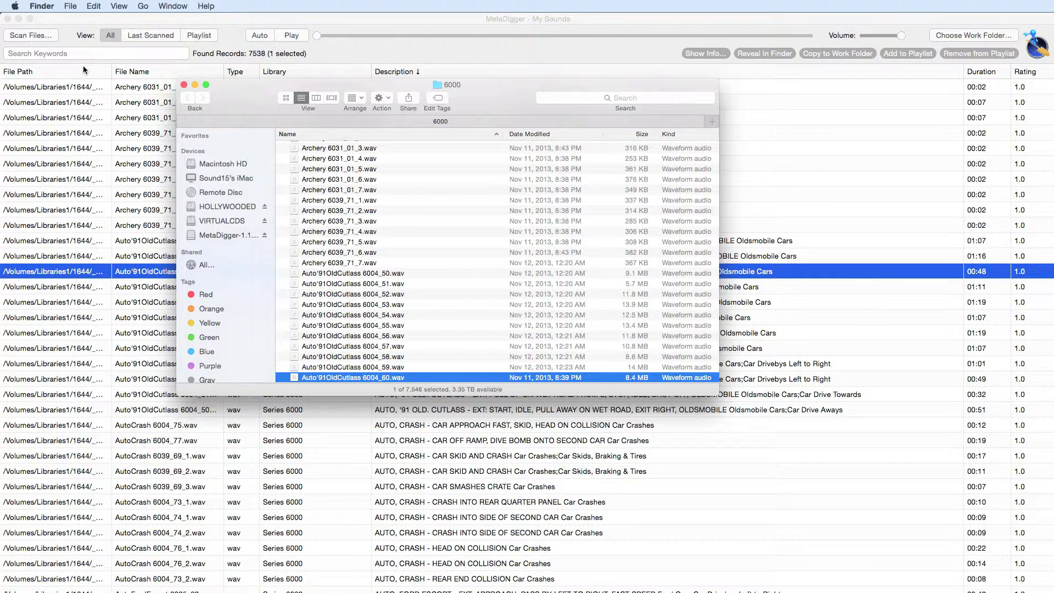
pyautogui.click(84, 69)
# Rebuild the whole sound database from the File menu, confirming and closing the completion window.
pyautogui.click(85, 7)
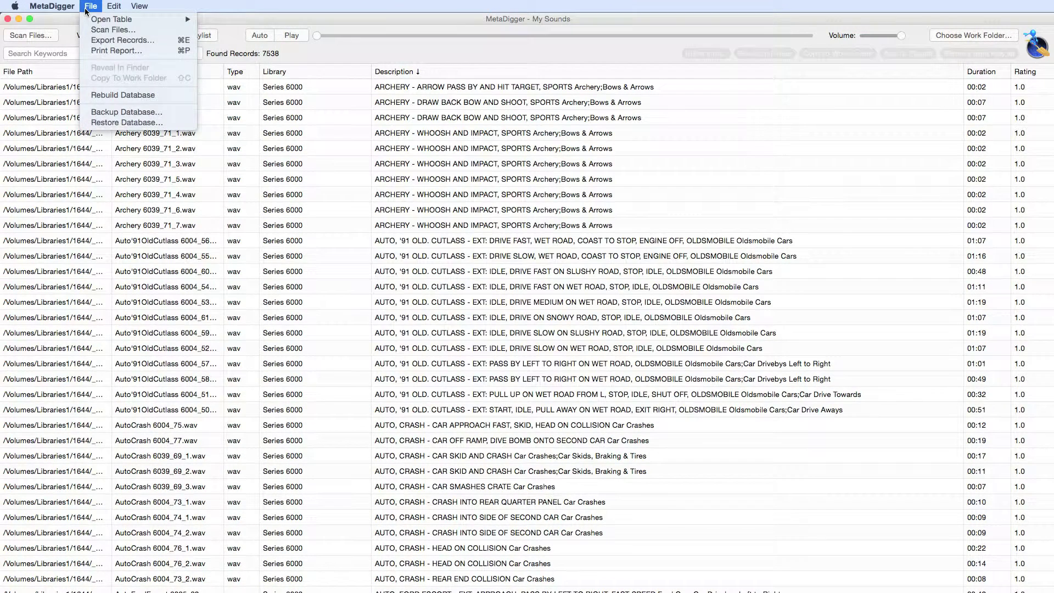
pyautogui.click(84, 95)
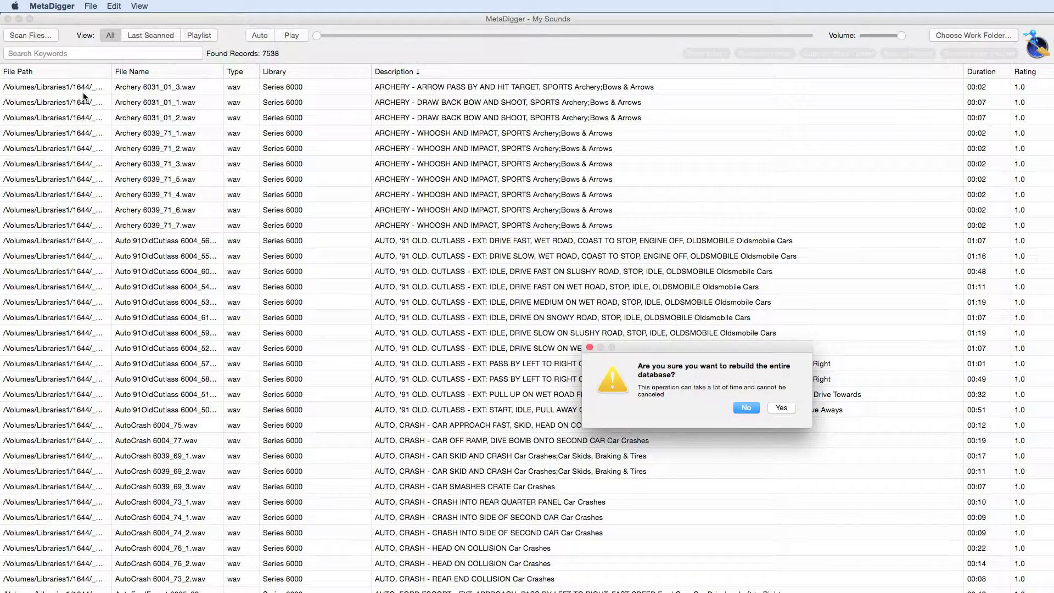
pyautogui.click(785, 410)
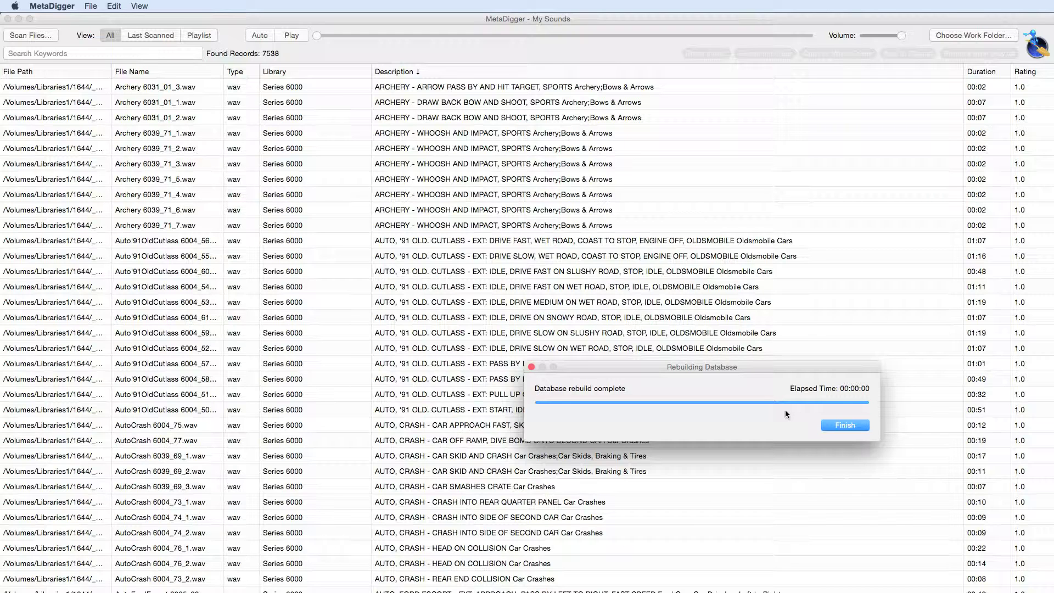
pyautogui.click(843, 428)
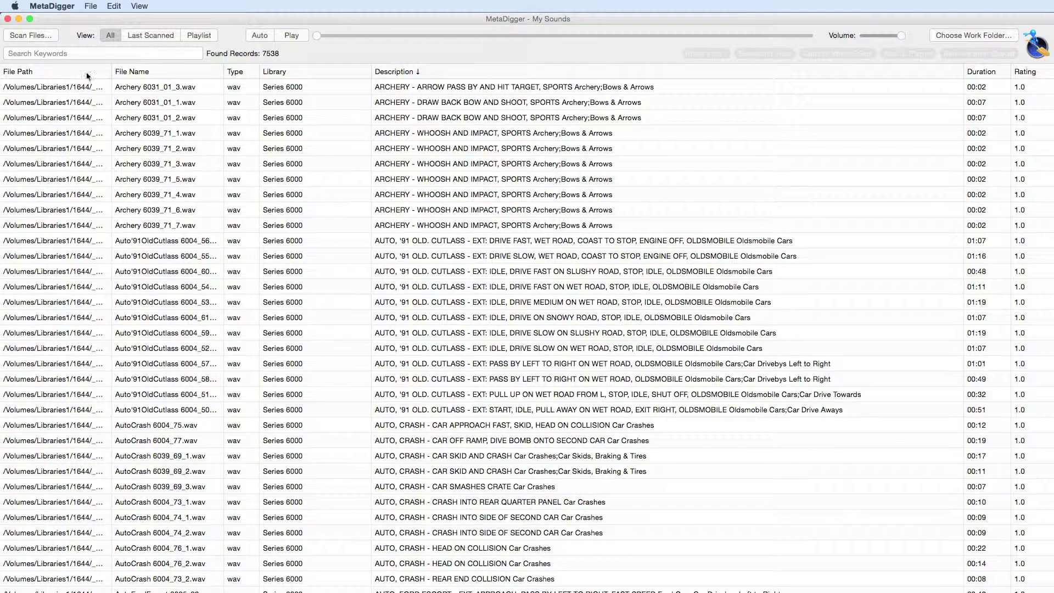
# Back up the database to a file named 'my database' and dismiss the success notice.
pyautogui.click(91, 7)
pyautogui.click(87, 112)
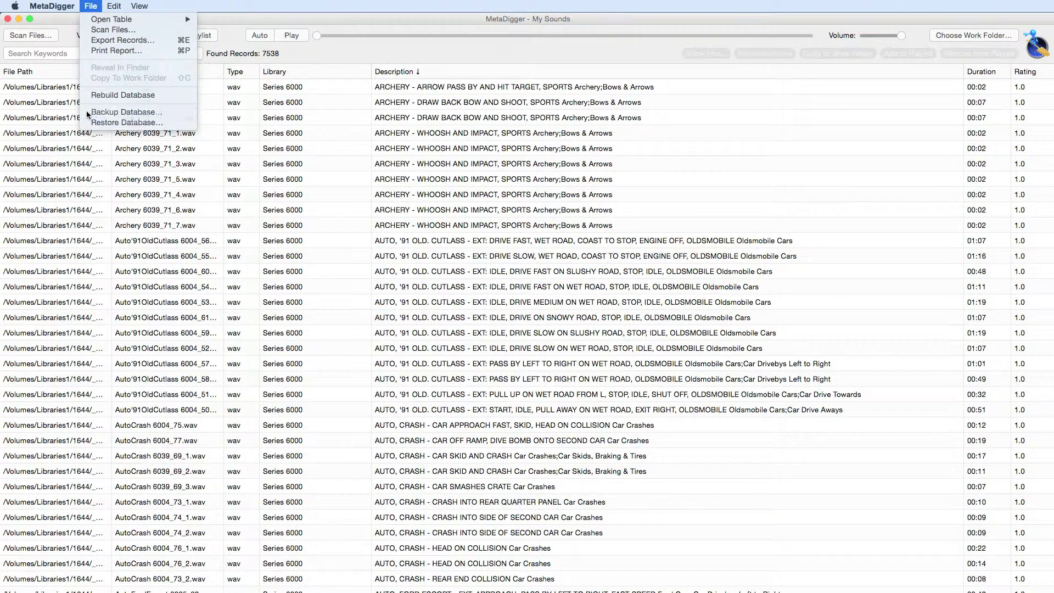
pyautogui.write('my database')
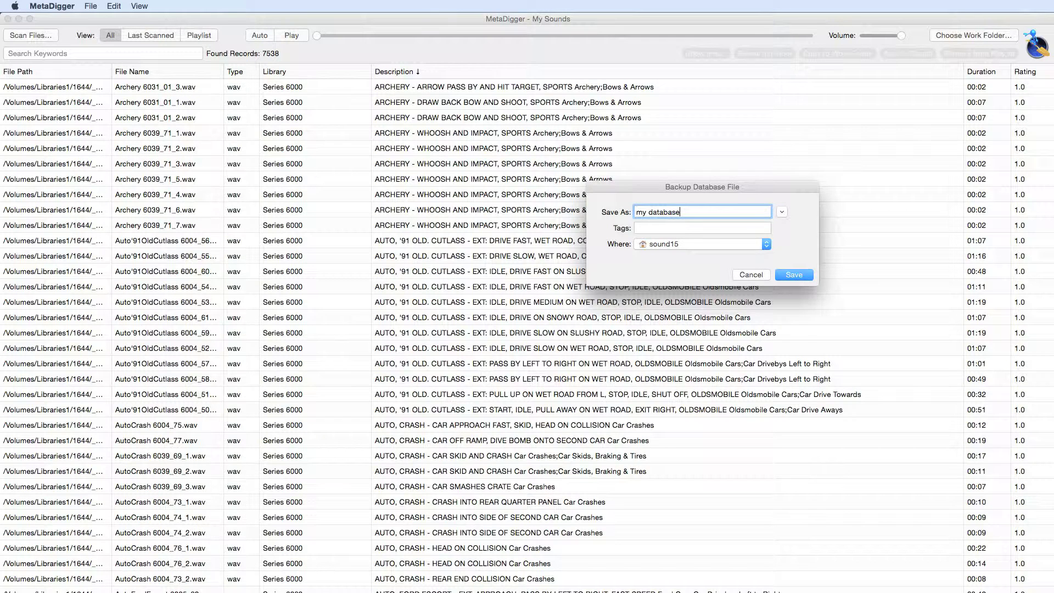
pyautogui.press('Return')
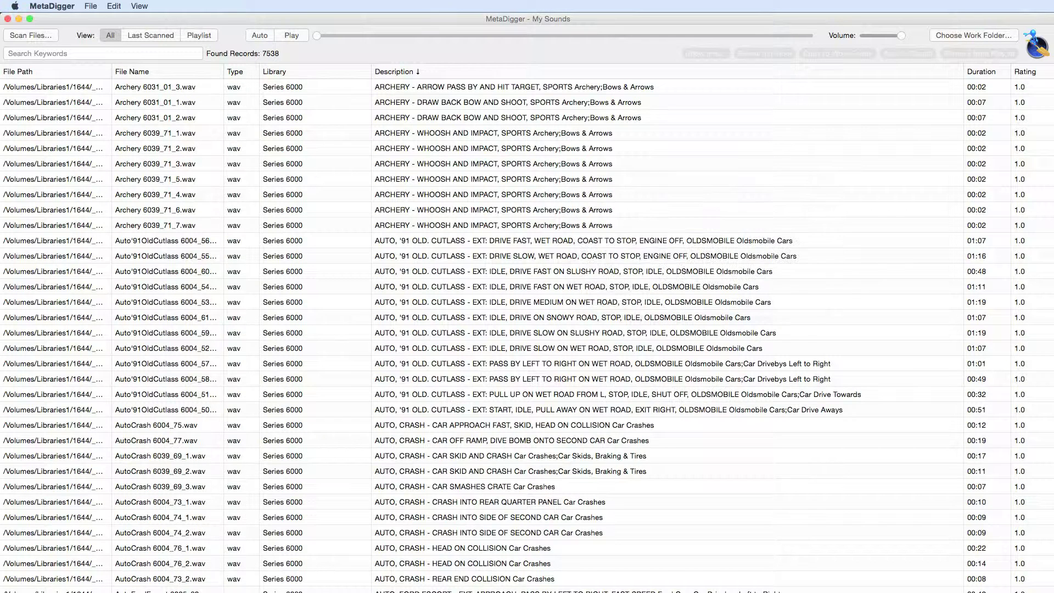
pyautogui.press('Return')
# Restore the database from the 'my database.dat' backup.
pyautogui.click(92, 6)
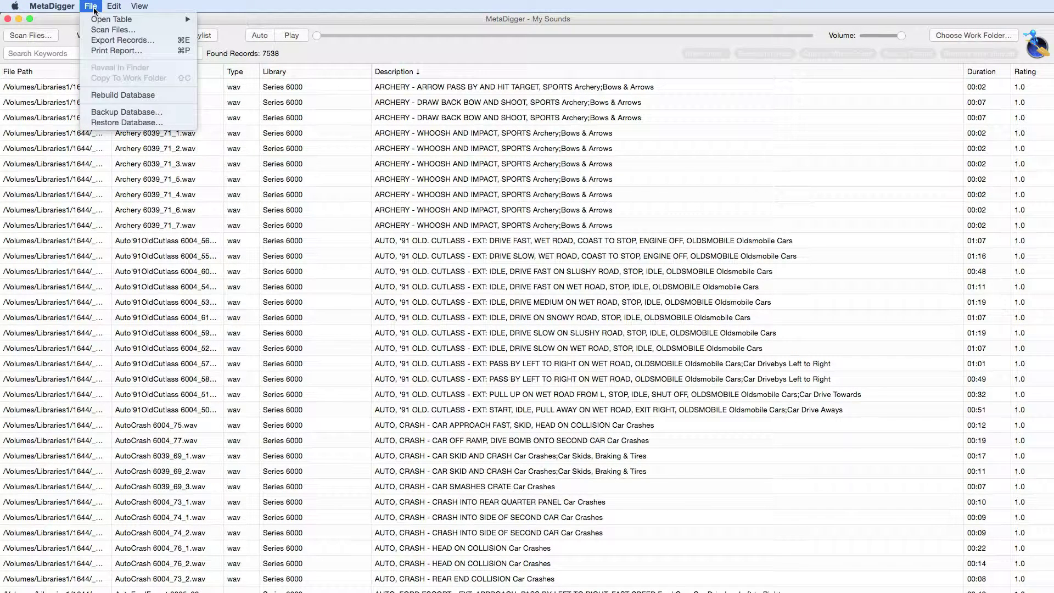
pyautogui.click(91, 122)
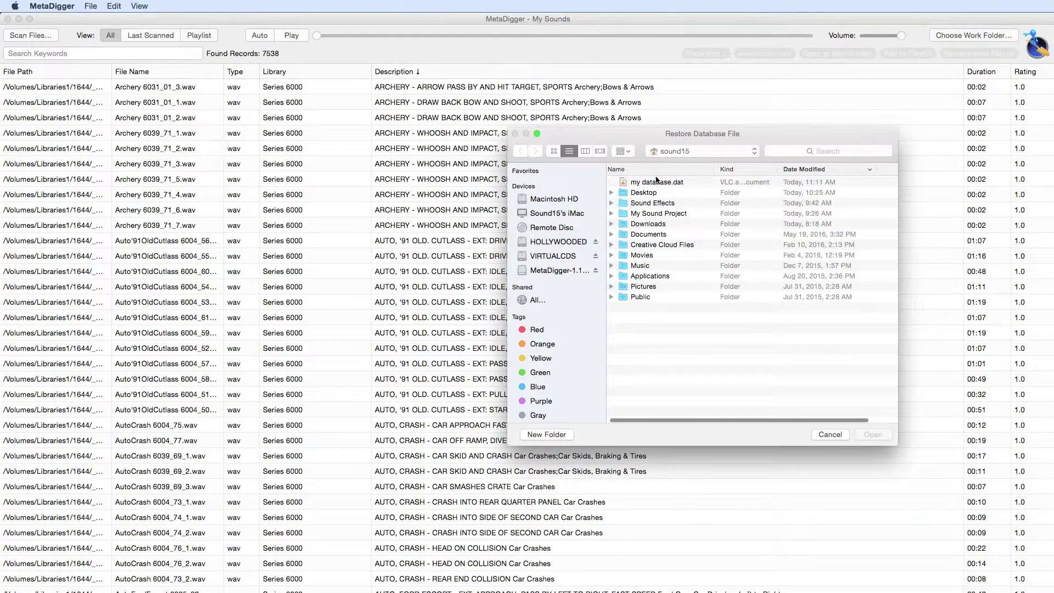
pyautogui.click(656, 184)
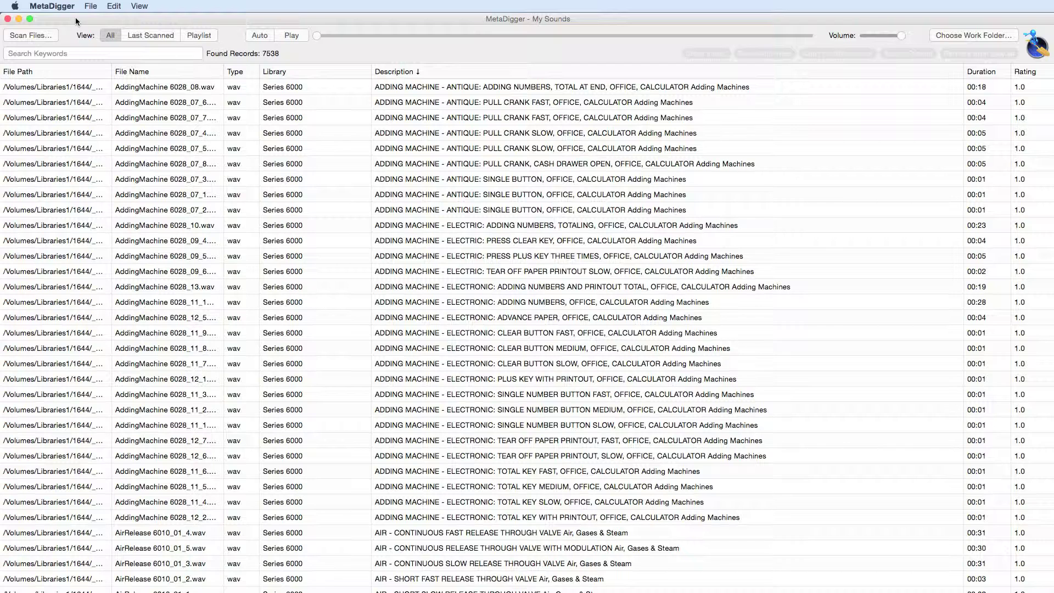
# Paste the Series 6000 rule at the top of the library evaluation rules and save them.
pyautogui.click(112, 6)
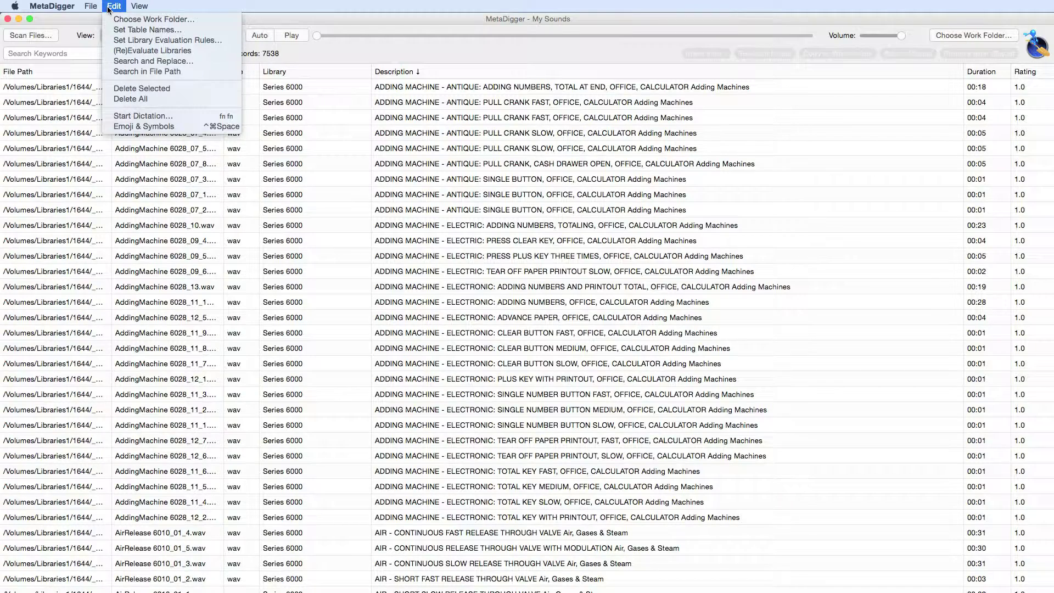
pyautogui.click(103, 39)
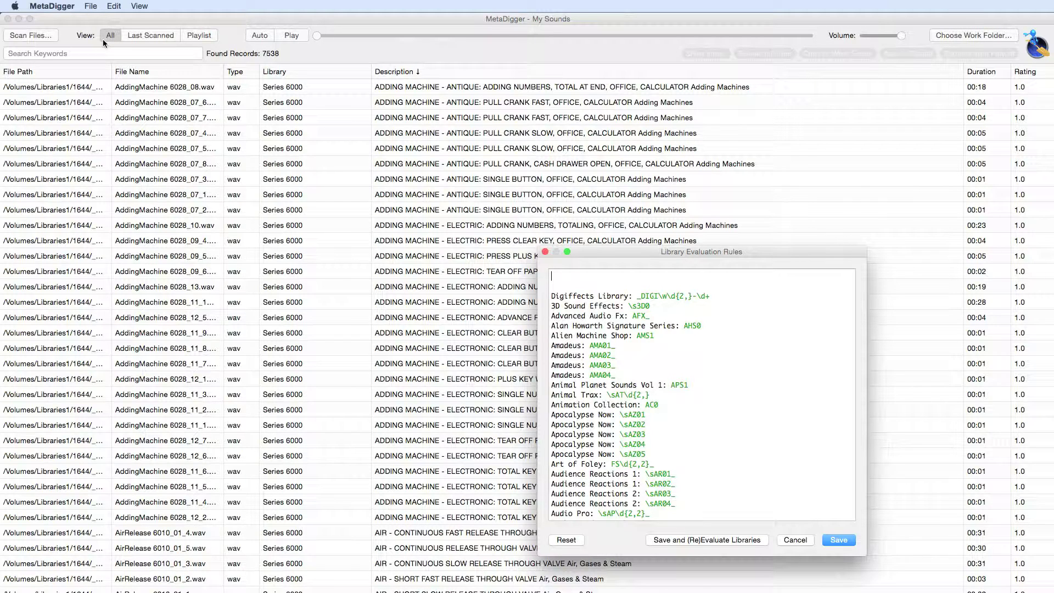
pyautogui.press('super+v')
pyautogui.click(854, 539)
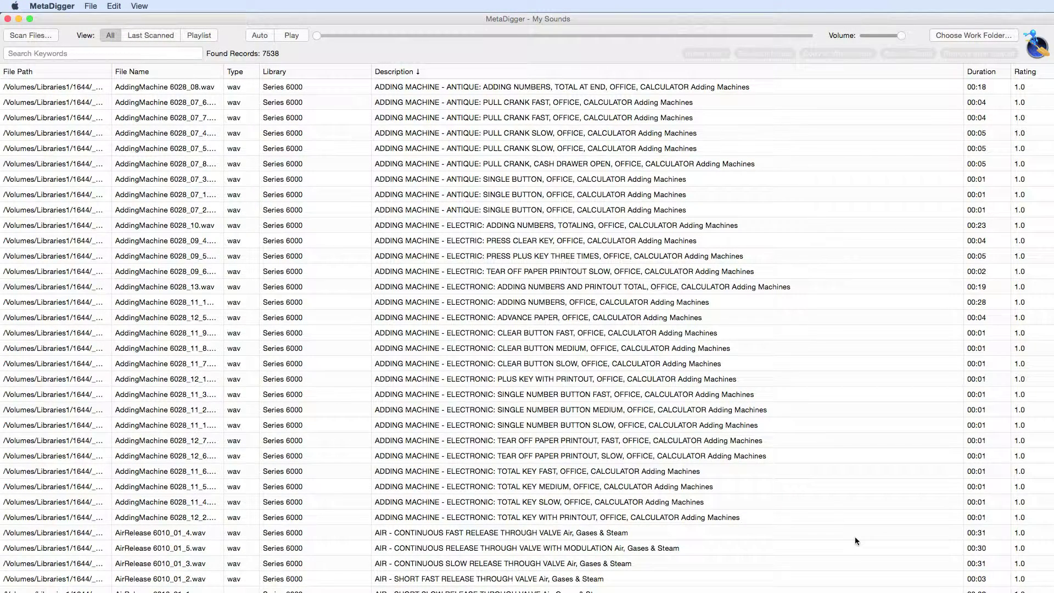
# Re-evaluate all 57 libraries against the rules and dismiss the notice.
pyautogui.click(113, 7)
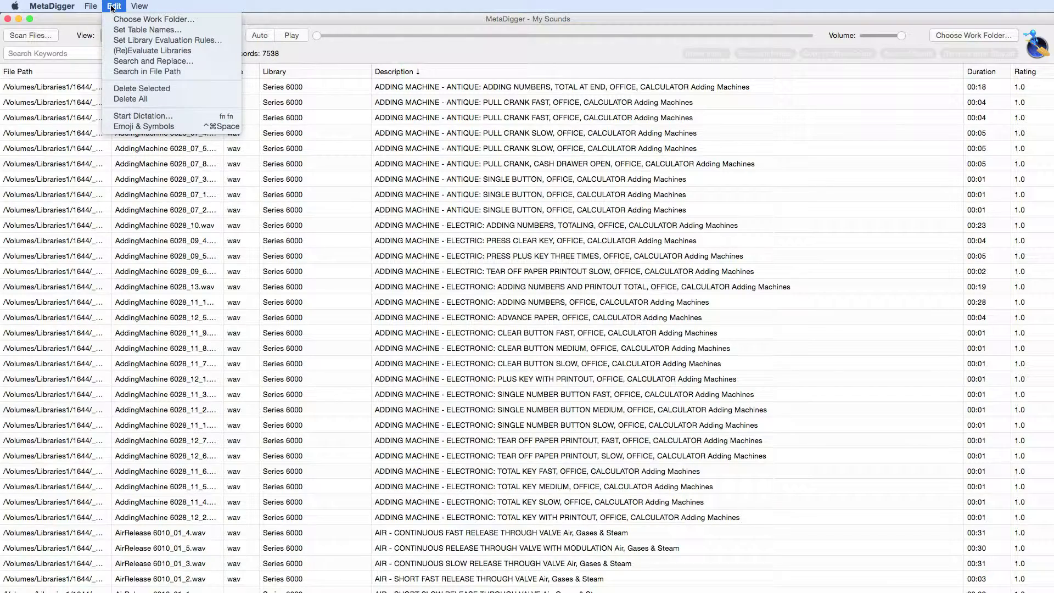
pyautogui.click(107, 51)
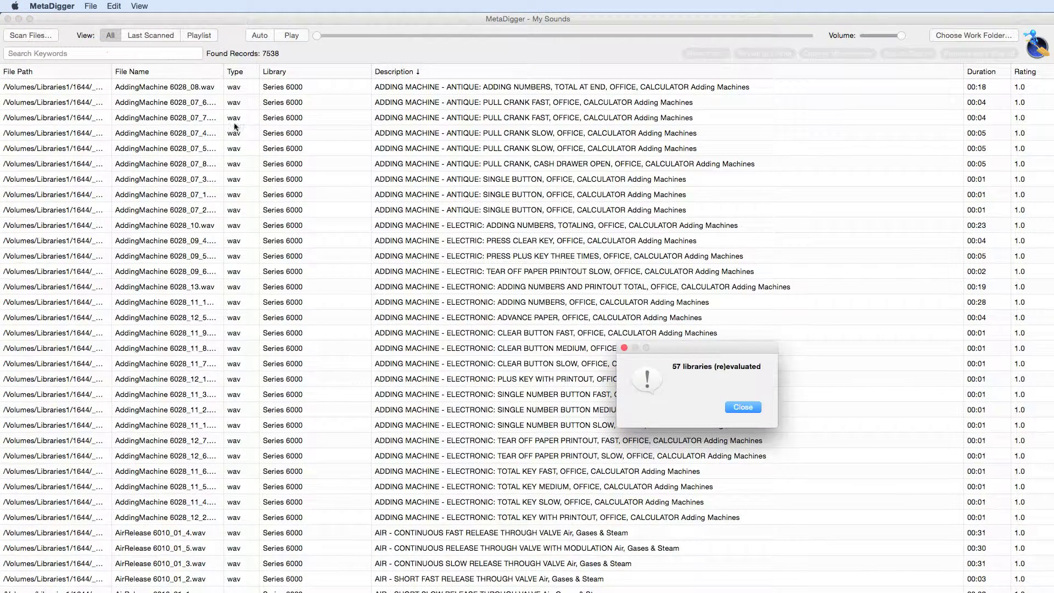
pyautogui.press('Return')
pyautogui.click(112, 7)
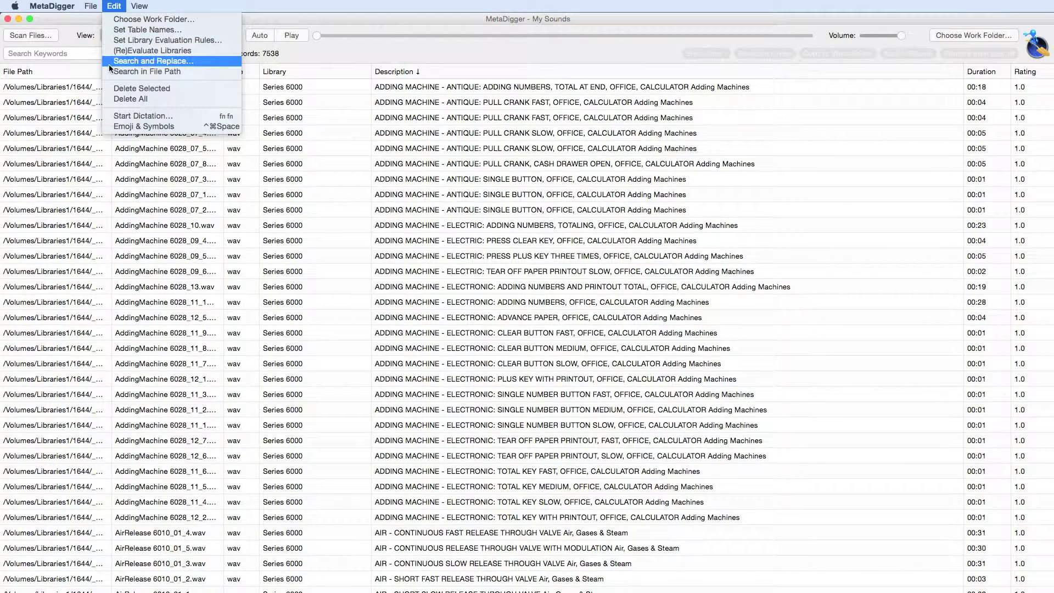
pyautogui.click(109, 65)
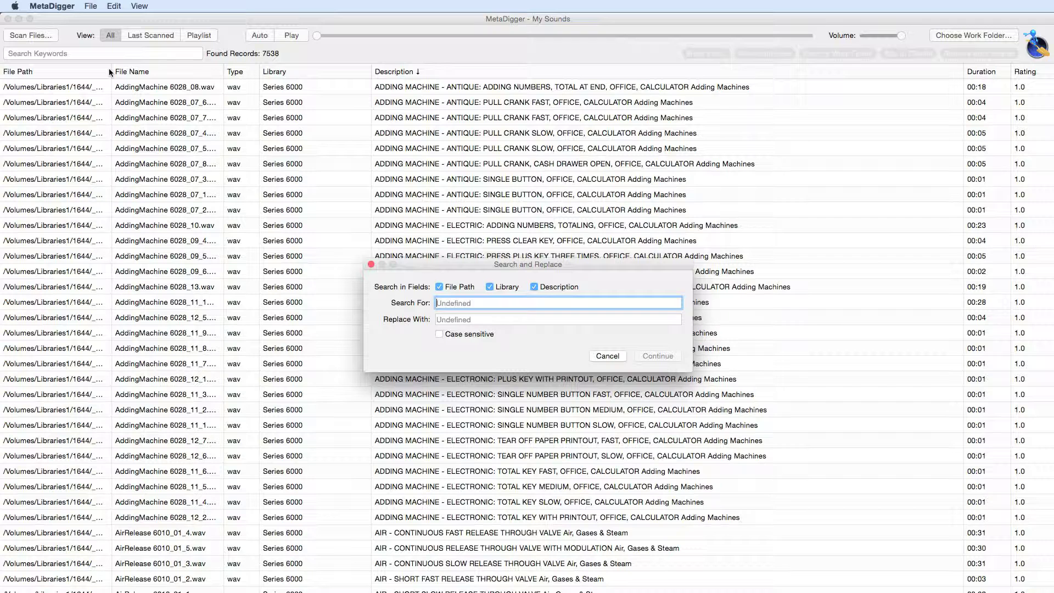
pyautogui.click(371, 265)
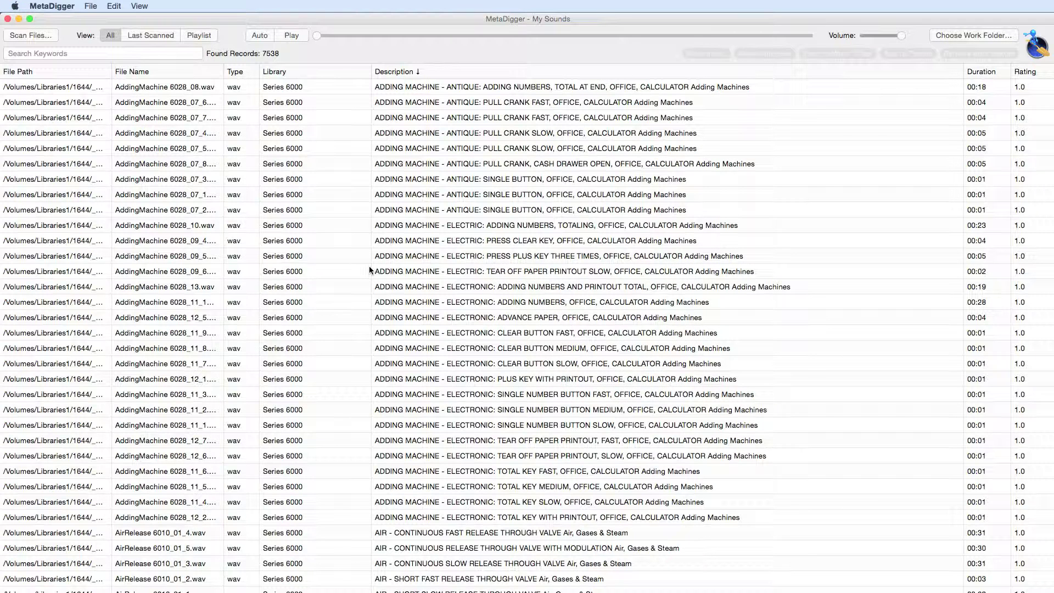
pyautogui.click(113, 6)
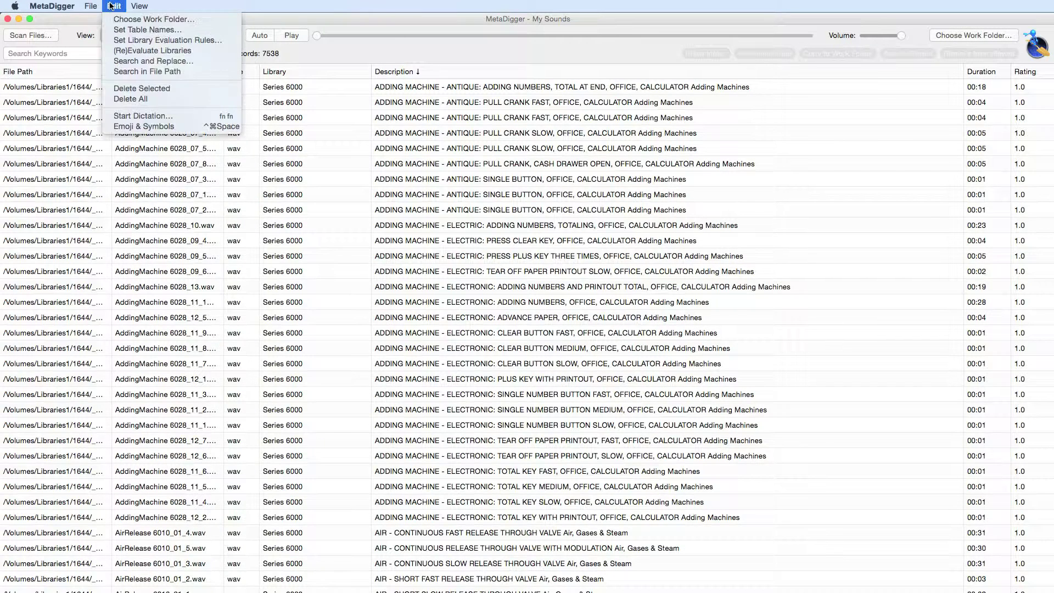
# Limit the keyword search to file paths and search for 'libraries'.
pyautogui.click(108, 72)
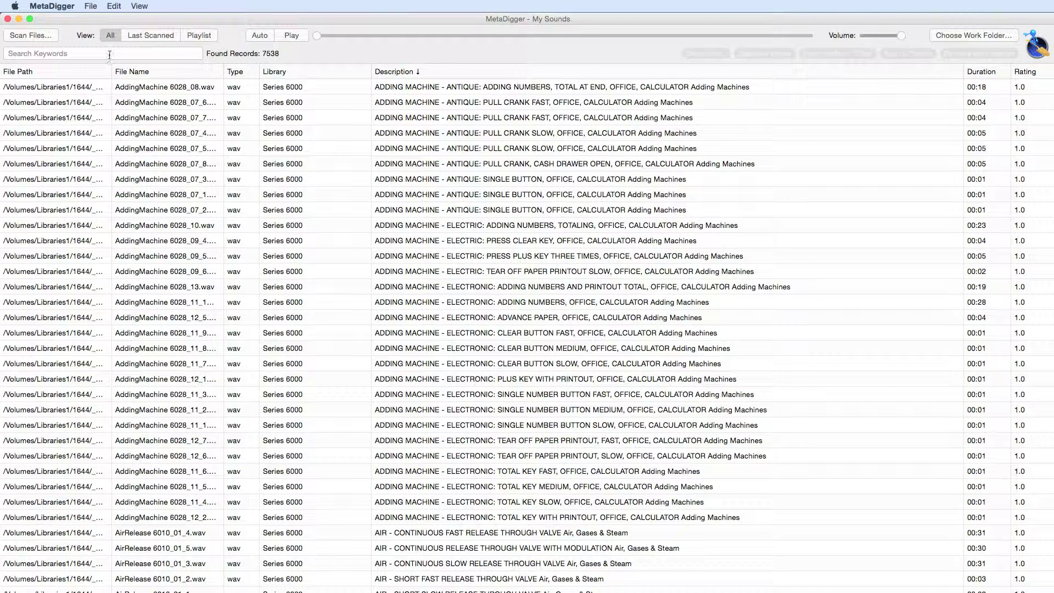
pyautogui.click(110, 53)
pyautogui.write('libraries')
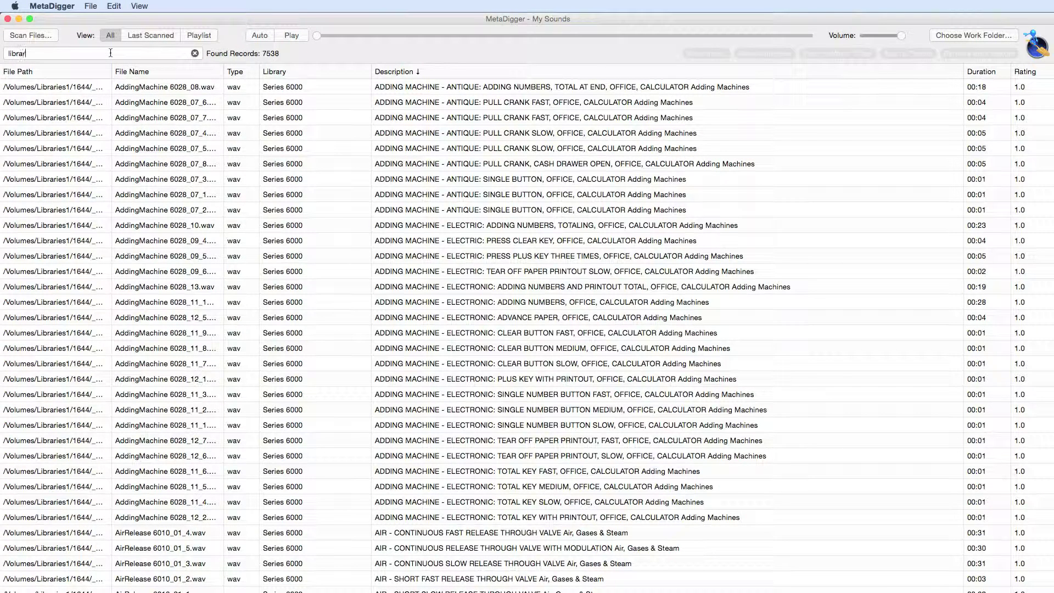